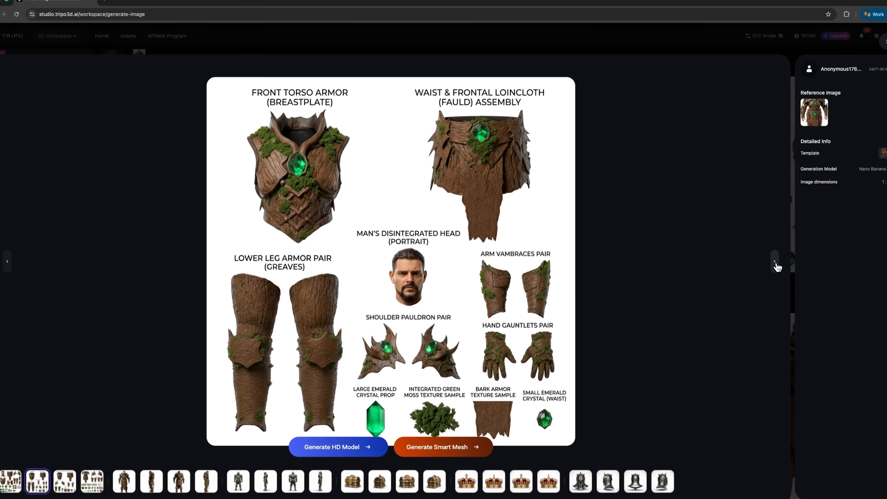
Step: Browse through the generated bark armor component sheets in the image viewer
click(772, 265)
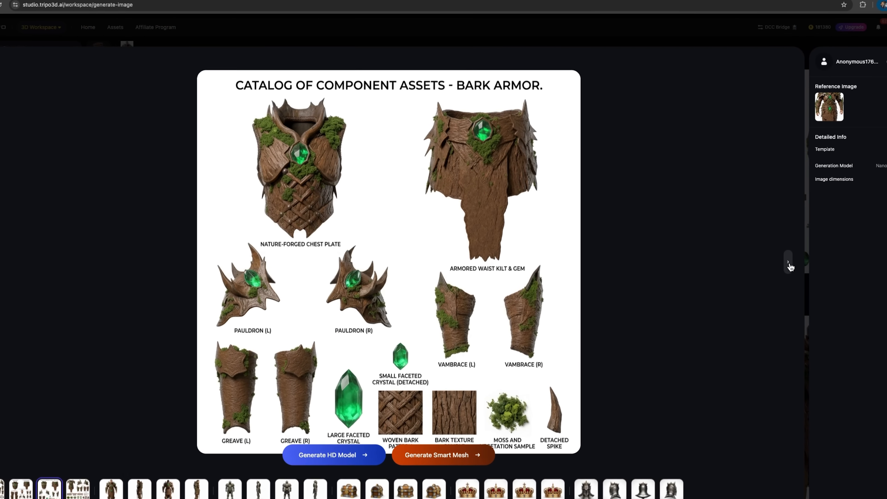
click(788, 267)
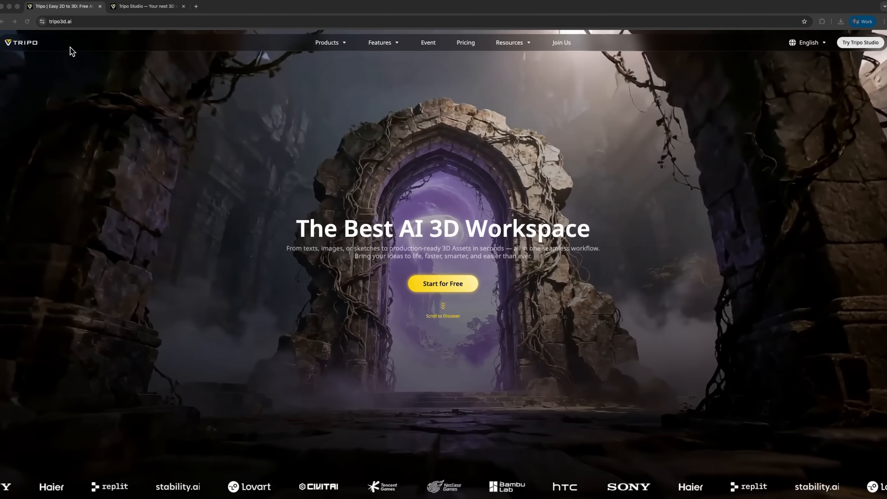
Step: Open the HD model generator and check which AI model versions are available, keeping v3.1 – Best Quality
scroll(421, 285, down, 3)
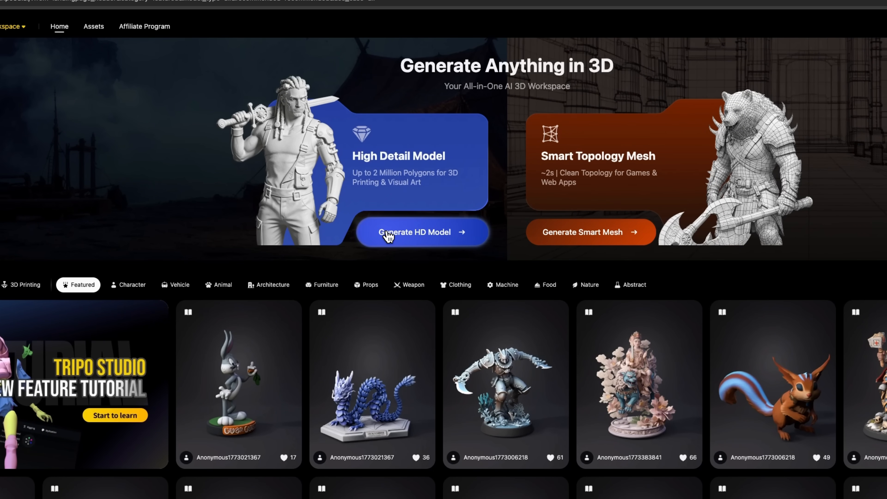
click(387, 233)
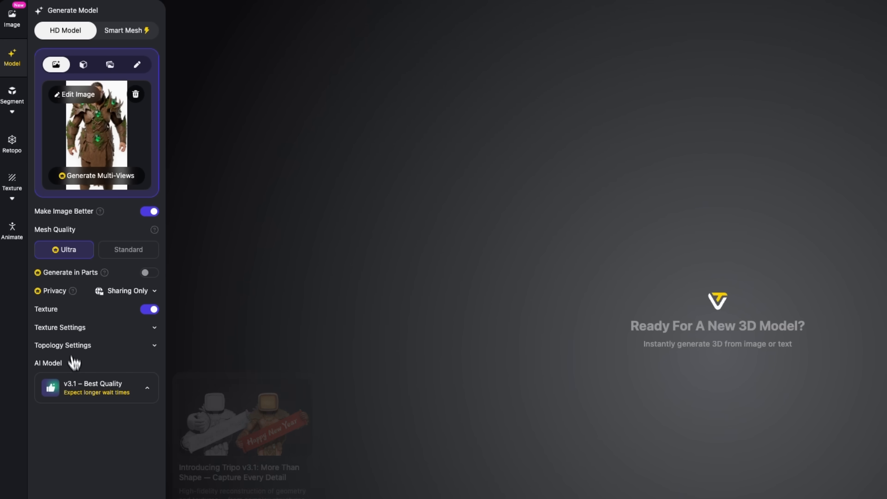
click(75, 390)
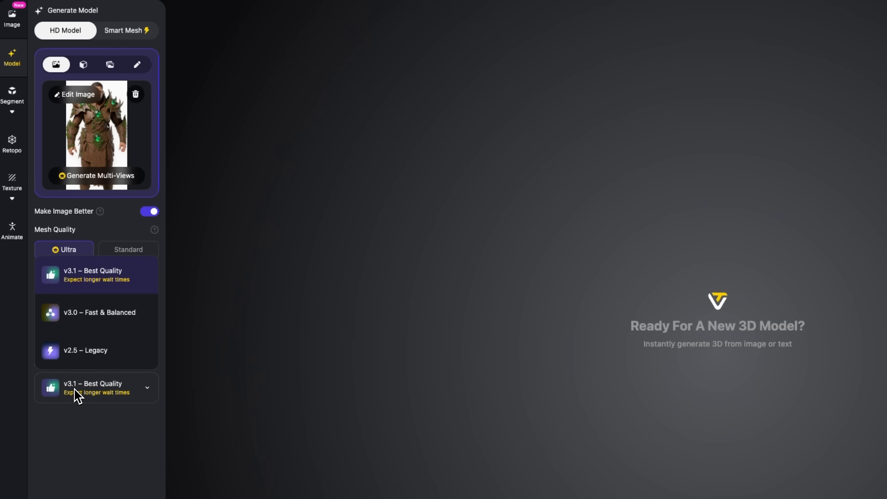
click(75, 389)
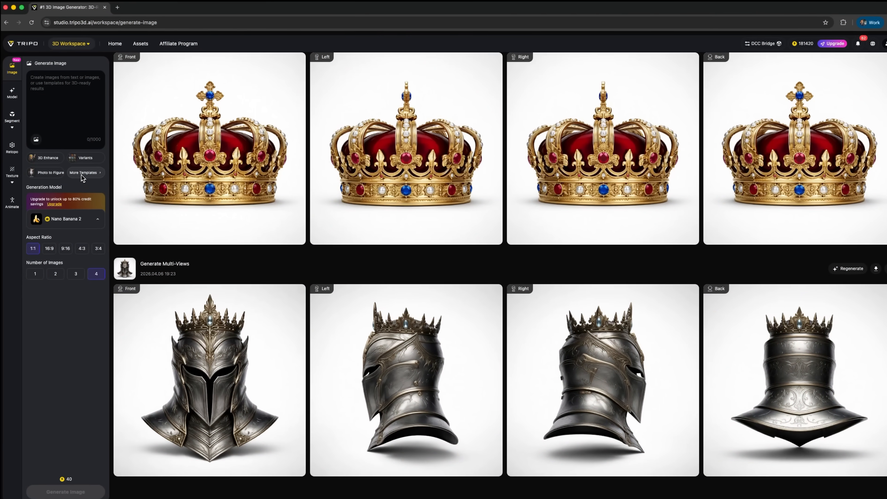
Step: Apply the Asset Extraction template to a new image generation and upload the bark-armored character picture as reference
click(81, 171)
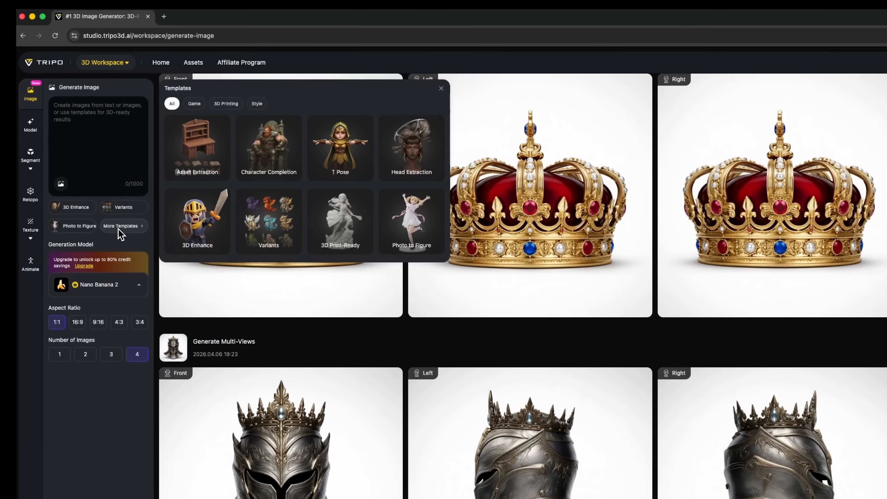
mouse_move(122, 115)
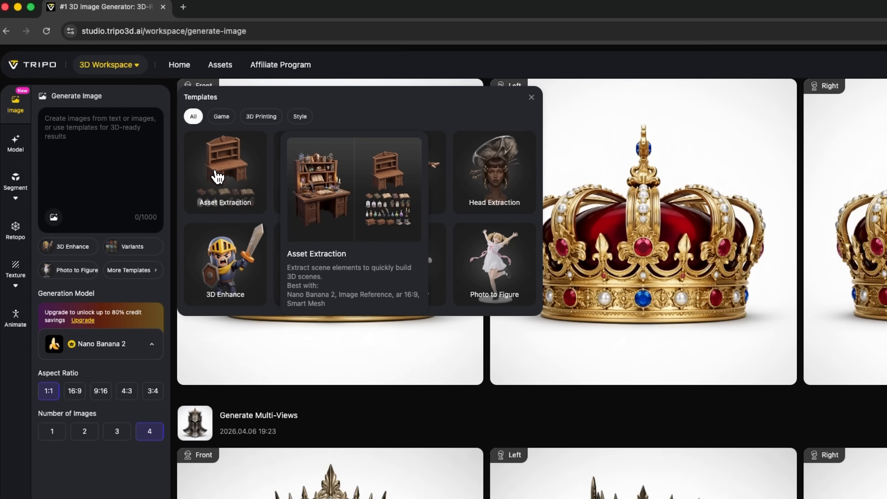
click(218, 176)
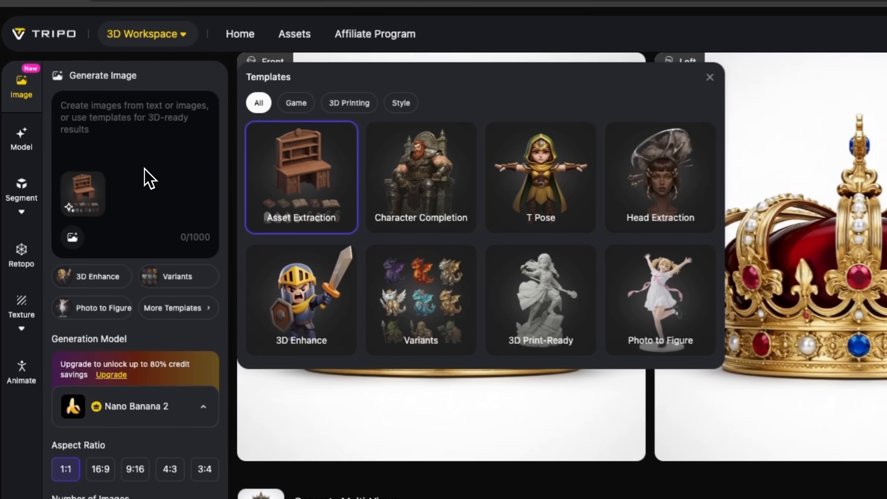
click(150, 179)
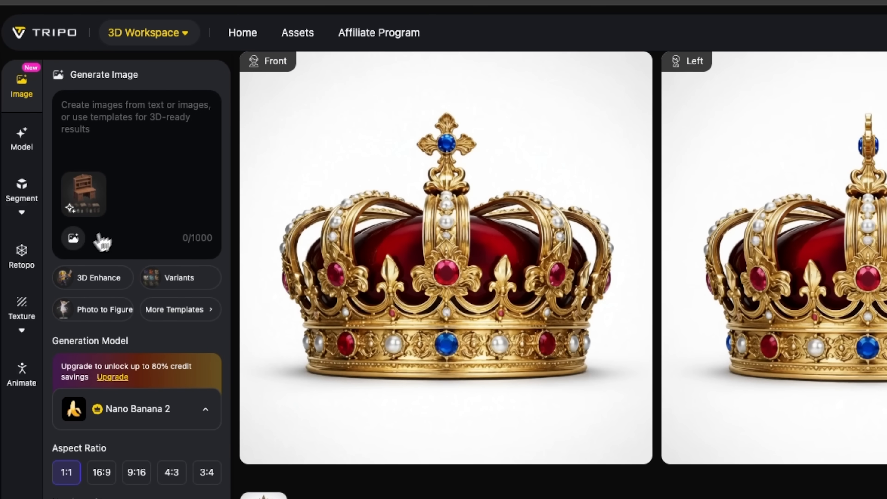
click(78, 246)
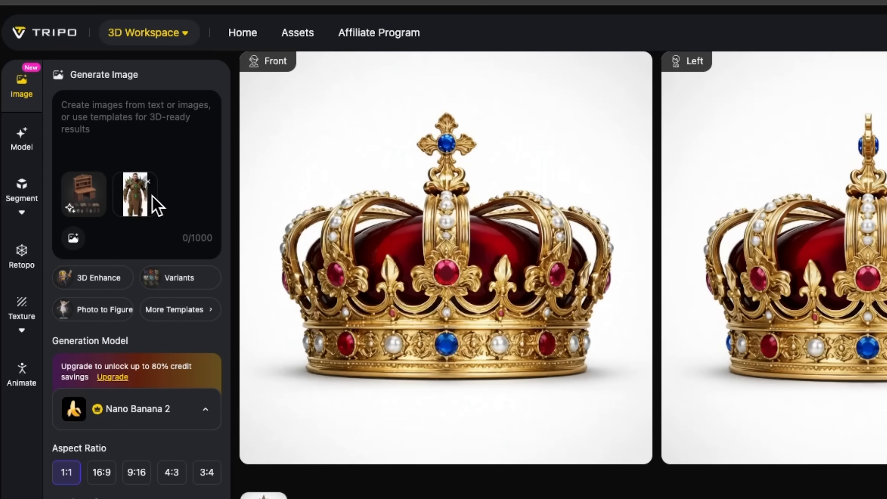
mouse_move(141, 194)
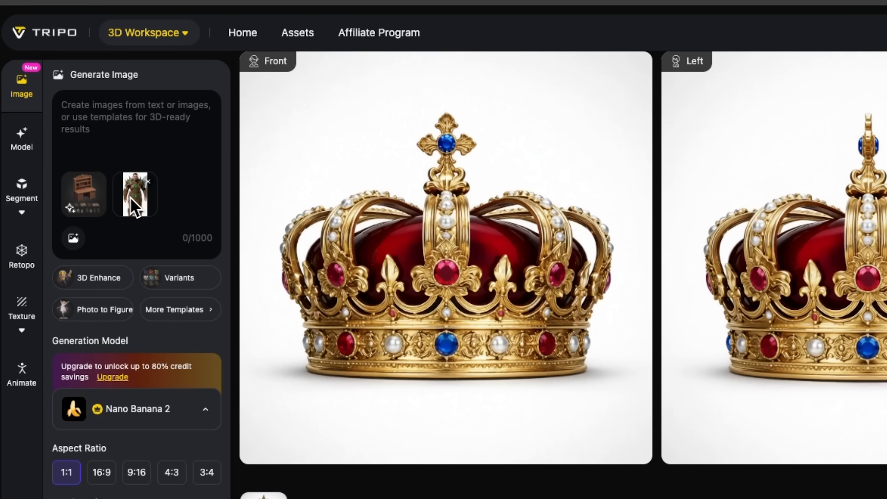
Step: Recheck the Asset Extraction template and generate four 1:1 images of the armor's components with Nano Banana 2
mouse_move(105, 277)
click(158, 315)
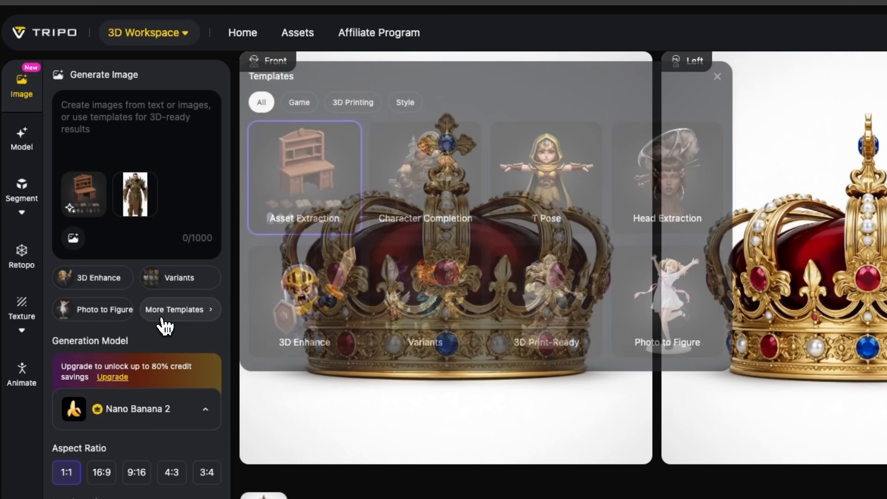
mouse_move(272, 199)
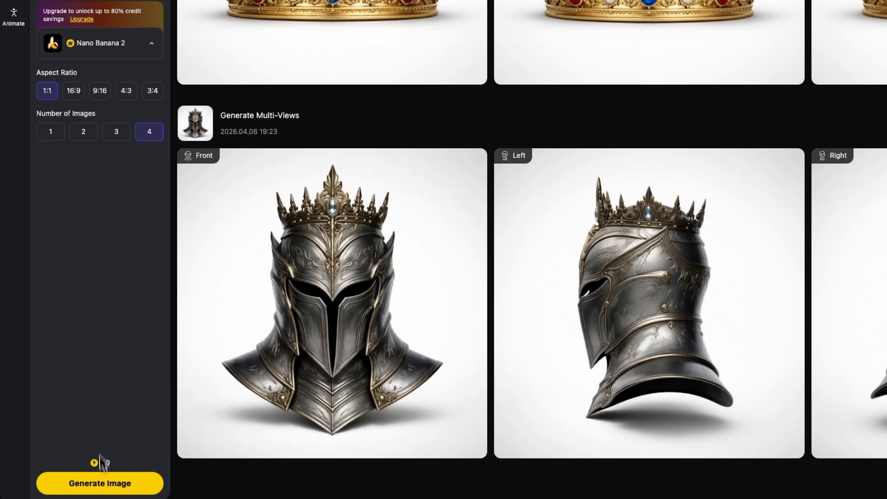
click(104, 486)
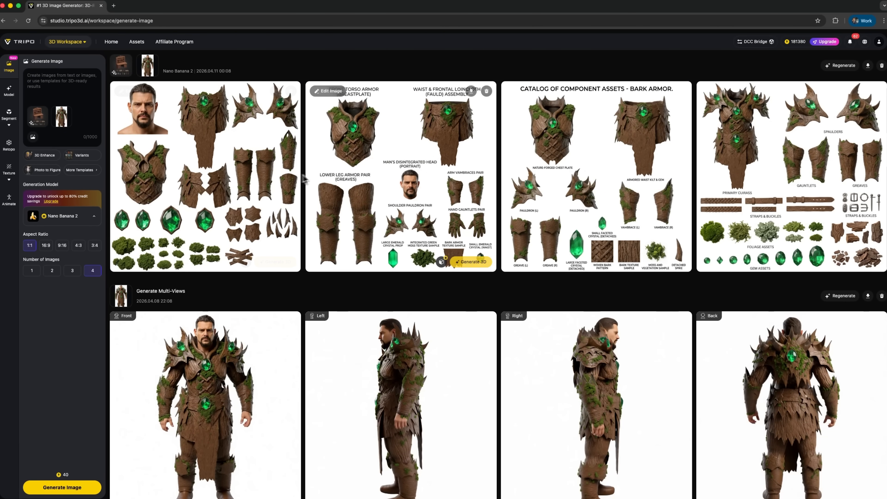
Step: Browse the four generated component sheets and generate an HD model from the one with the primary cuirass and spaulders
click(252, 162)
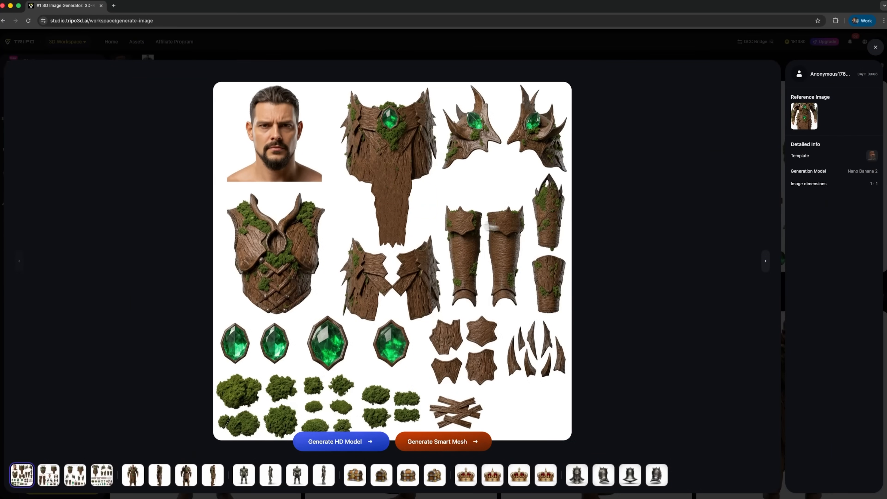
click(768, 265)
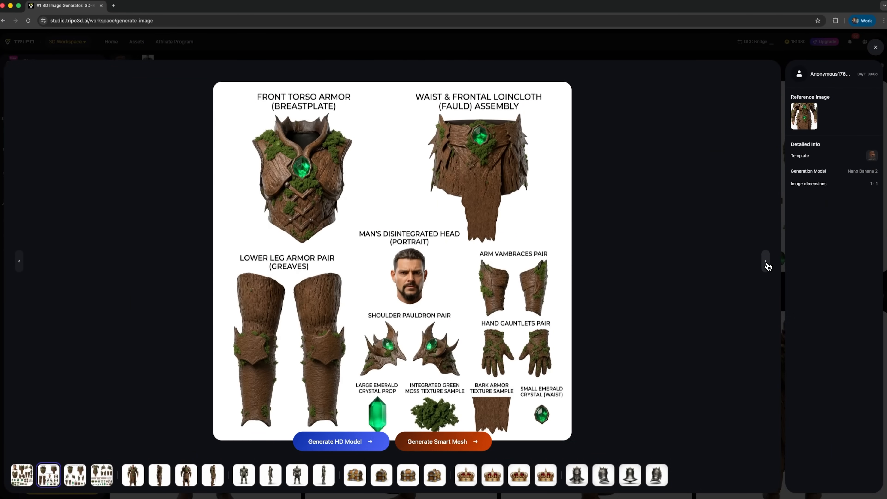
click(768, 265)
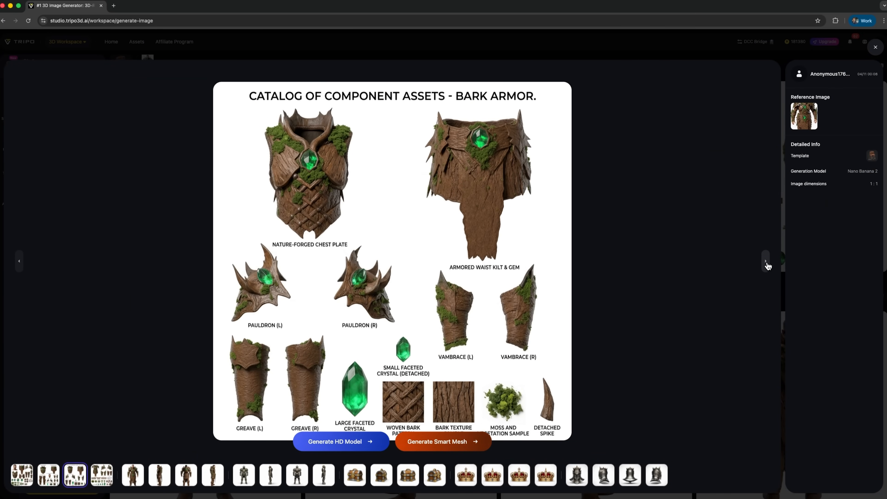
click(768, 266)
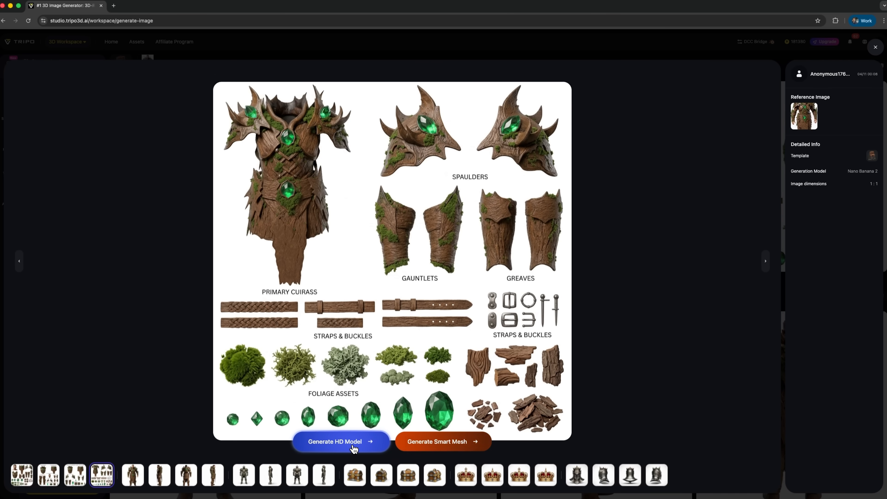
click(353, 448)
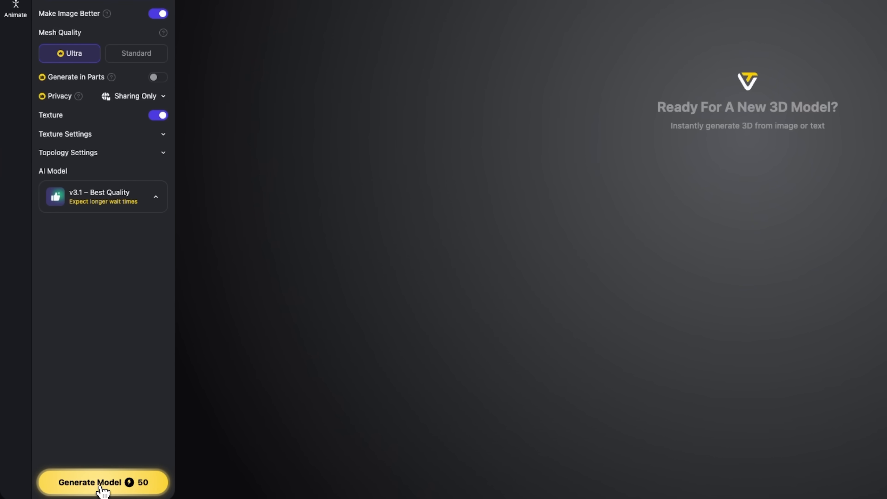
click(62, 488)
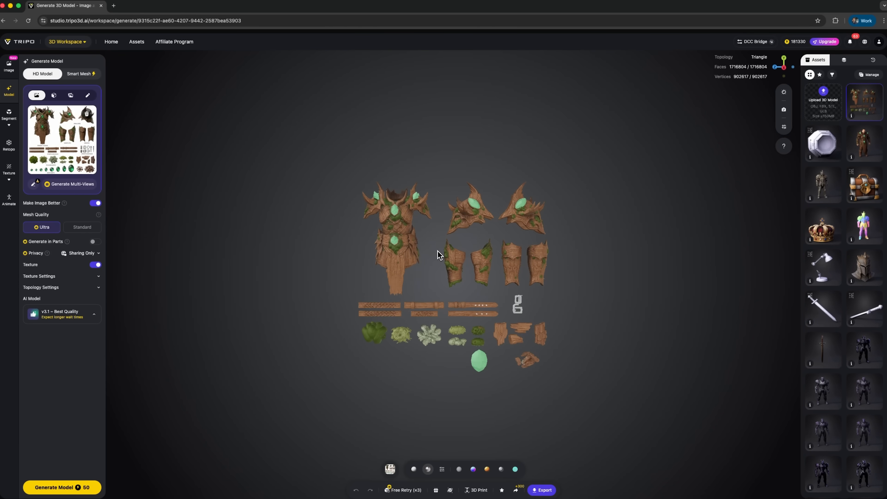
Step: Examine the generated 3D armor components up close
scroll(437, 251, up, 5)
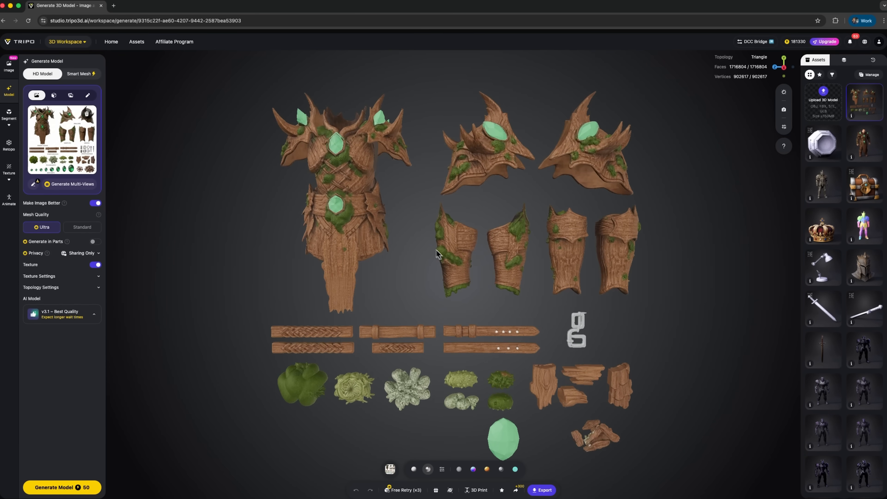
click(363, 205)
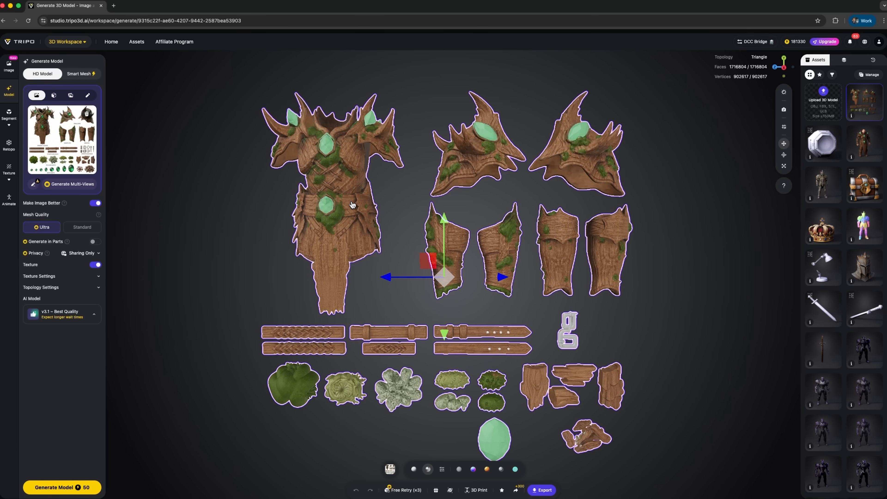
right_drag(405, 222, 401, 222)
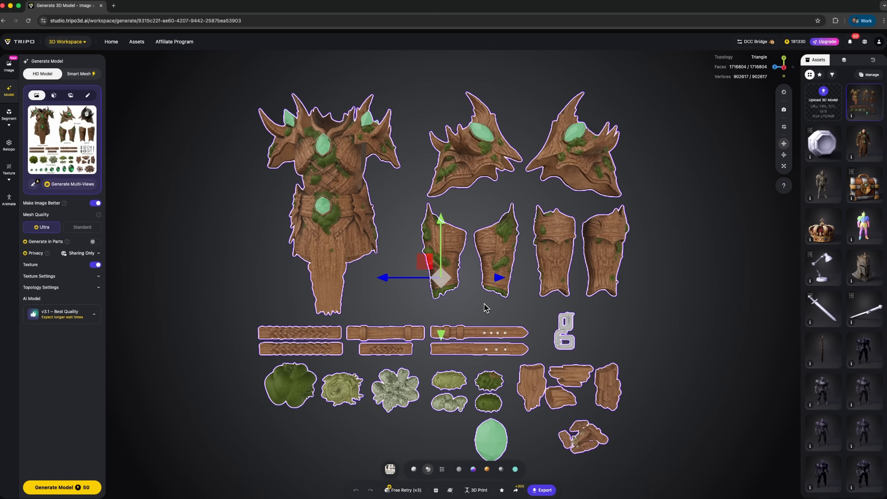
drag(445, 283, 446, 285)
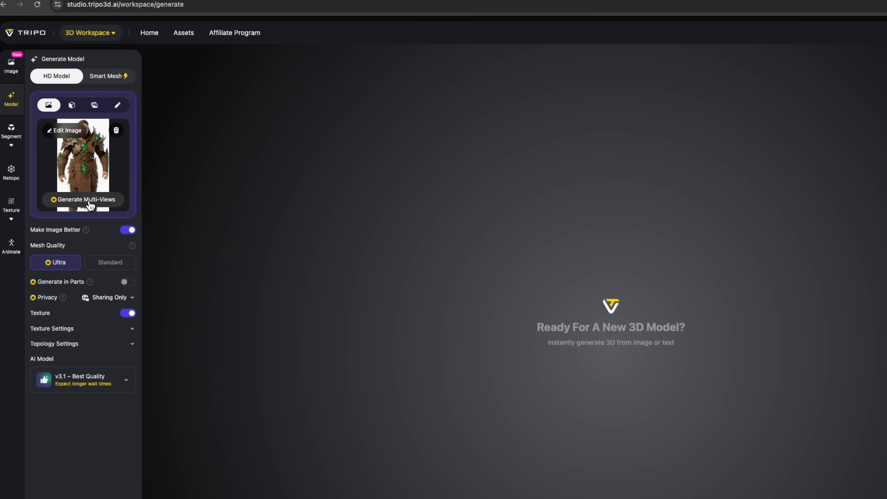
Step: Generate multi-view images from the bark-armored character picture and preview the front and side views
click(91, 205)
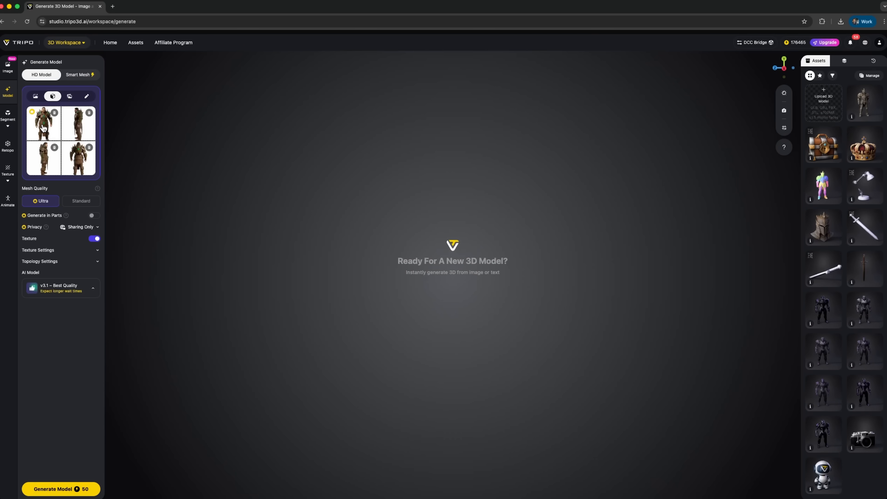
click(44, 128)
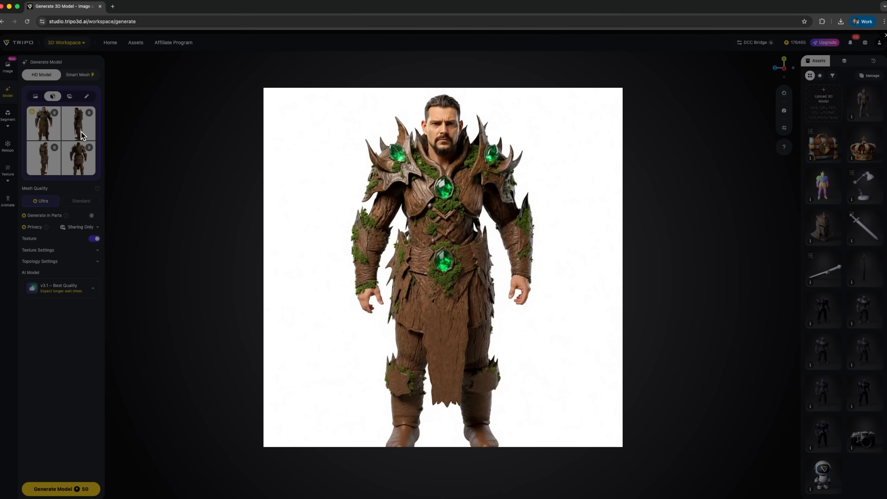
click(665, 209)
click(89, 135)
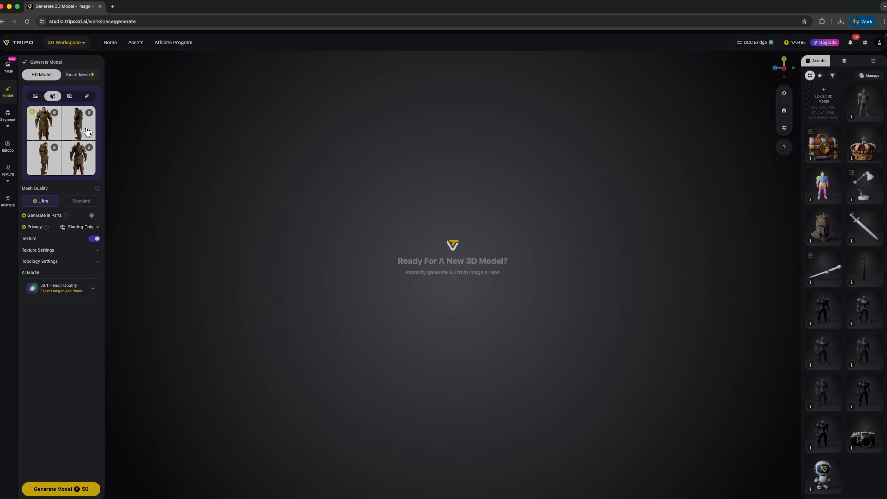
click(681, 227)
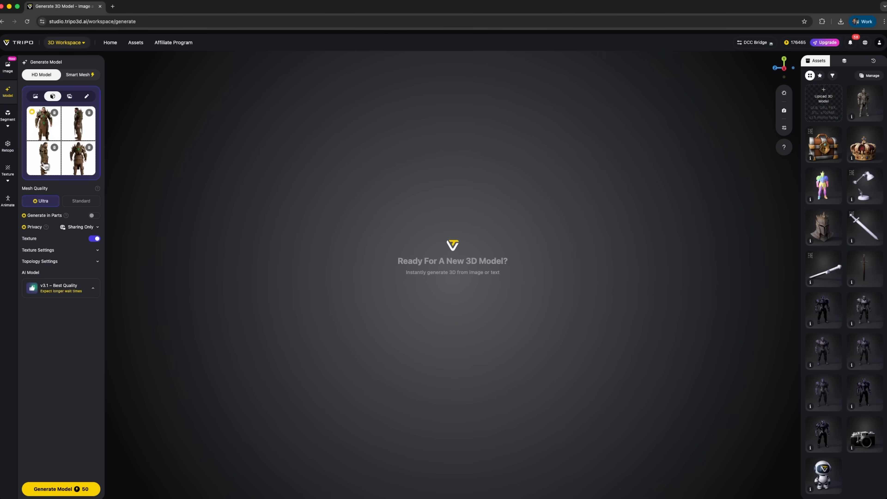
click(41, 165)
click(646, 248)
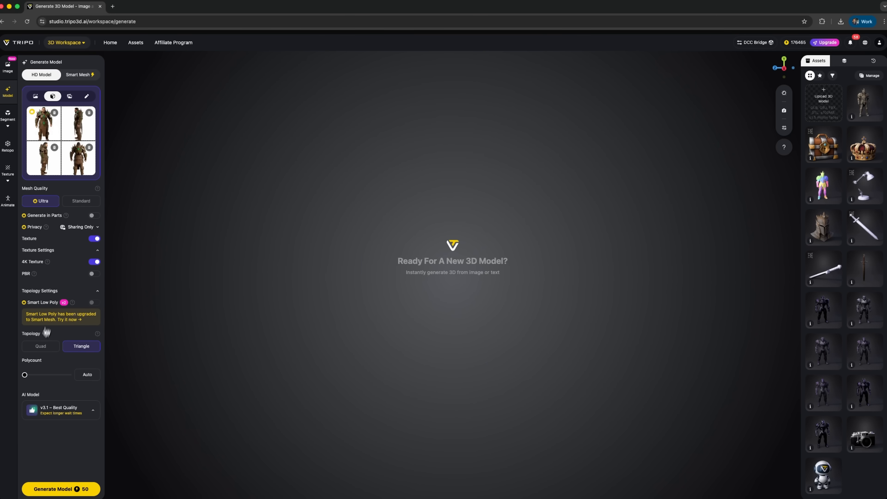
Step: Generate the character's HD model from the multi-views with Ultra mesh quality and 4K texture, and inspect it up to the belt gem
click(60, 489)
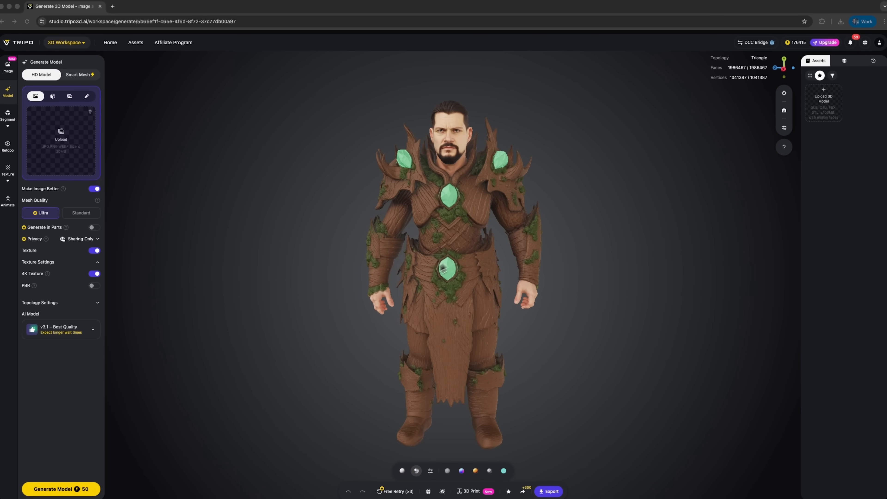
mouse_move(510, 279)
mouse_down()
mouse_move(499, 279)
mouse_move(527, 275)
mouse_up()
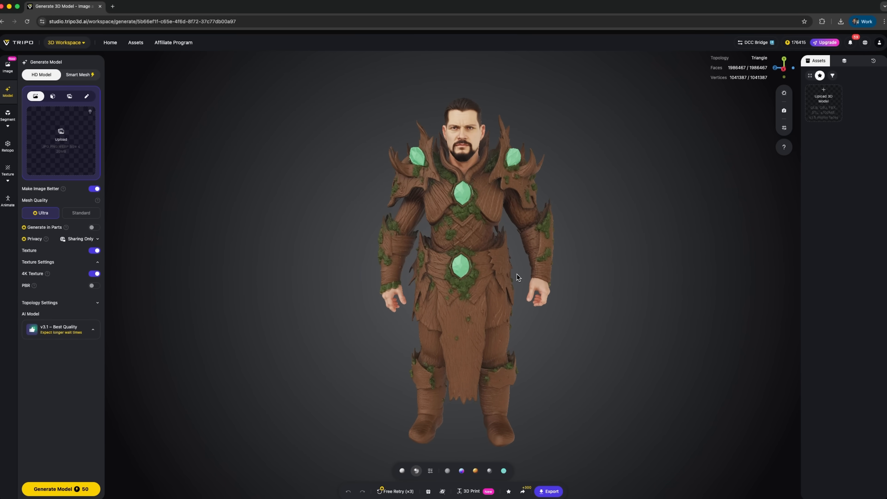
mouse_move(460, 271)
right_down()
mouse_move(474, 272)
mouse_move(454, 273)
right_up()
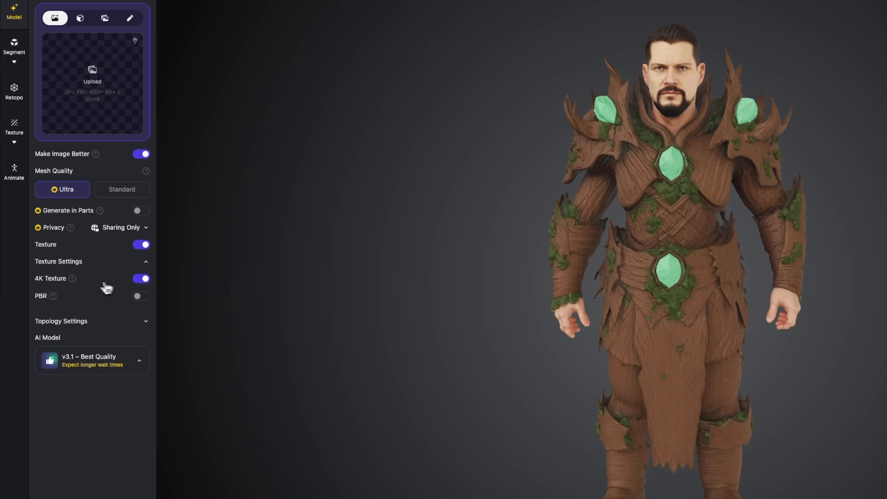
mouse_move(75, 283)
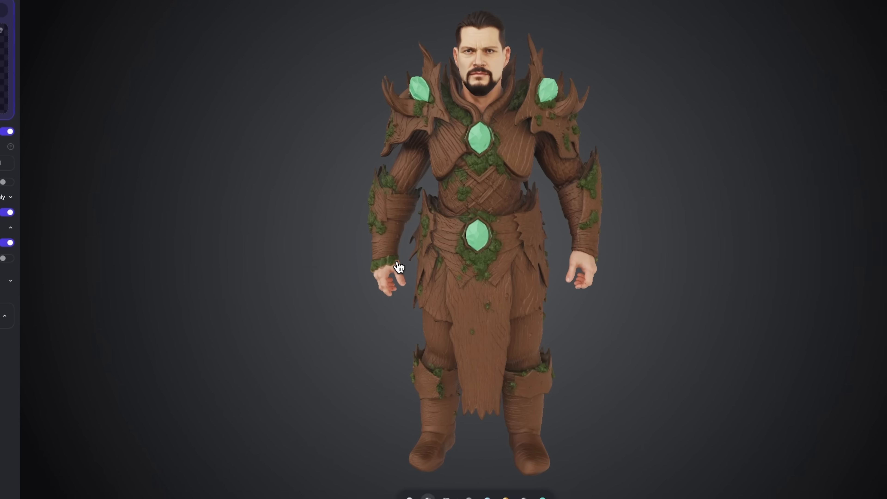
scroll(594, 304, up, 15)
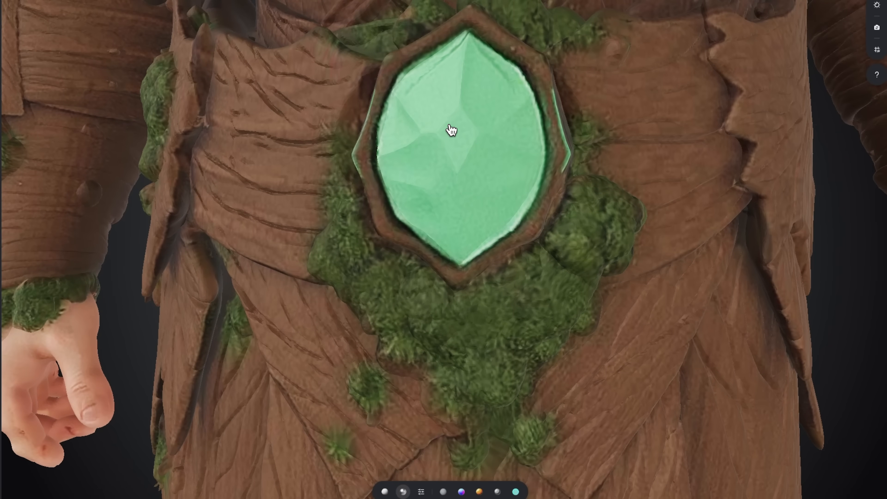
Step: Inspect the full armored character in Unlit, Normal and Cartoon Style shading
scroll(452, 130, down, 2)
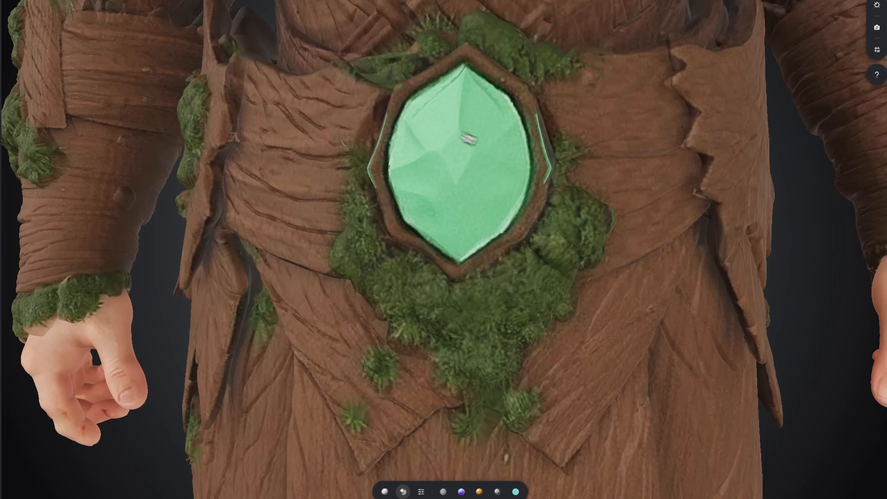
scroll(608, 282, down, 10)
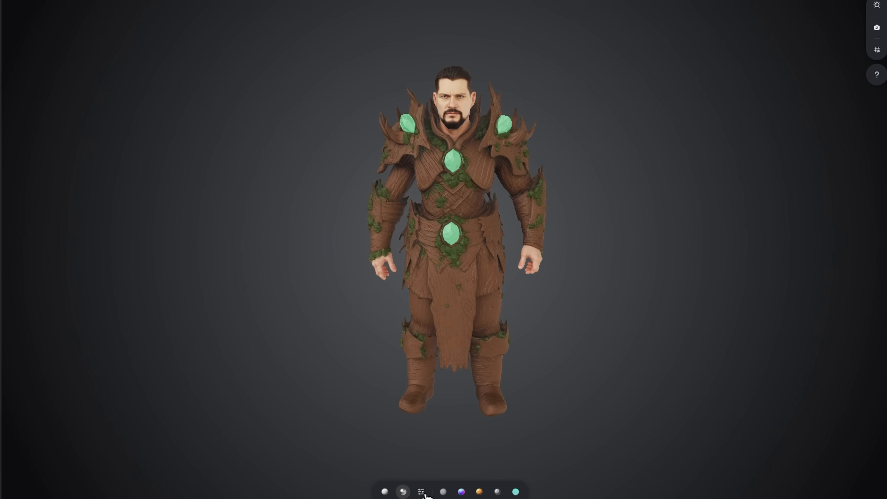
click(446, 492)
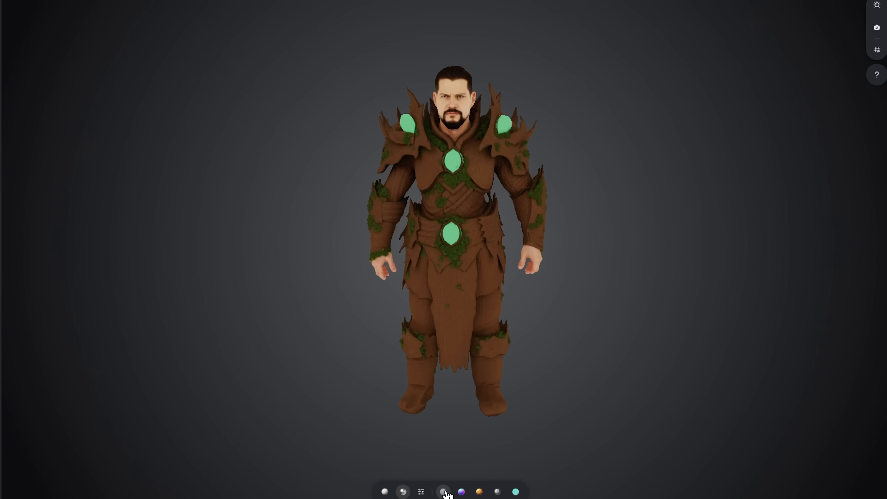
click(460, 493)
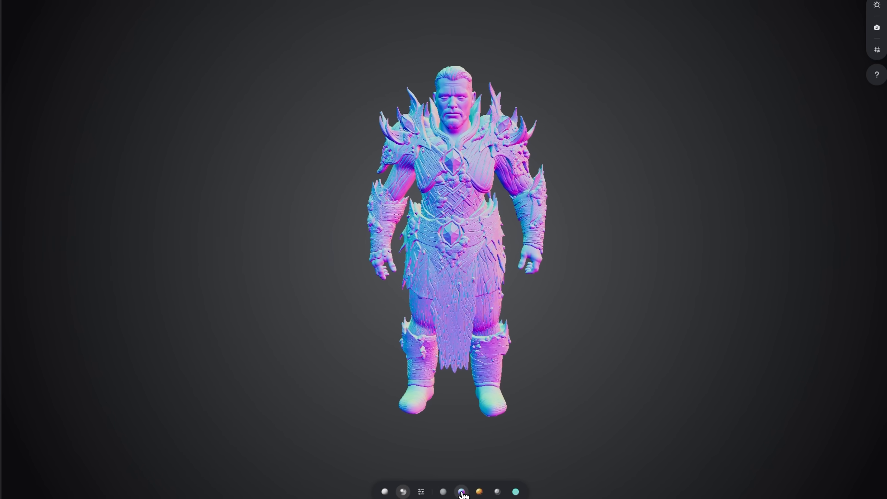
click(479, 493)
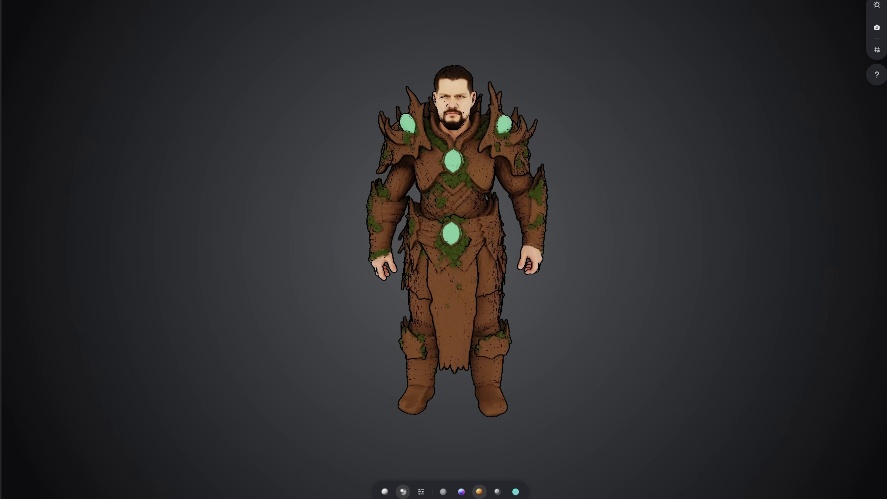
Step: Compare the character's unlit look with its Solid View and Textured View
click(443, 493)
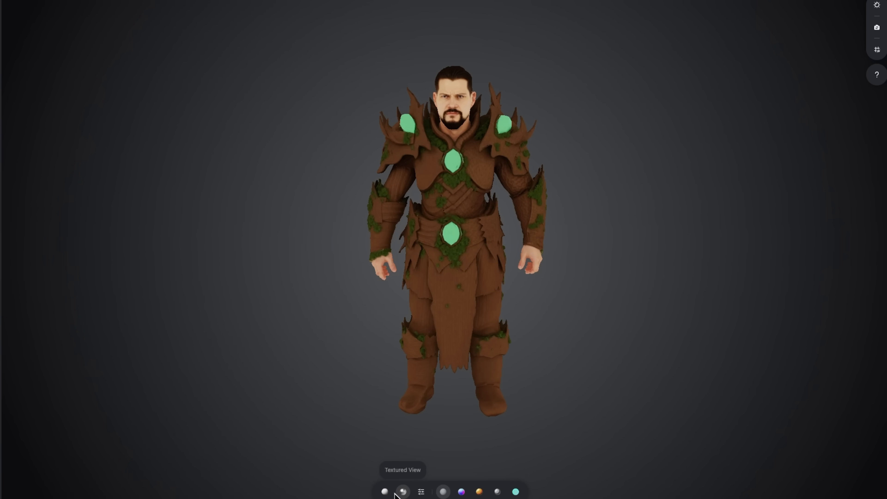
click(384, 492)
click(404, 492)
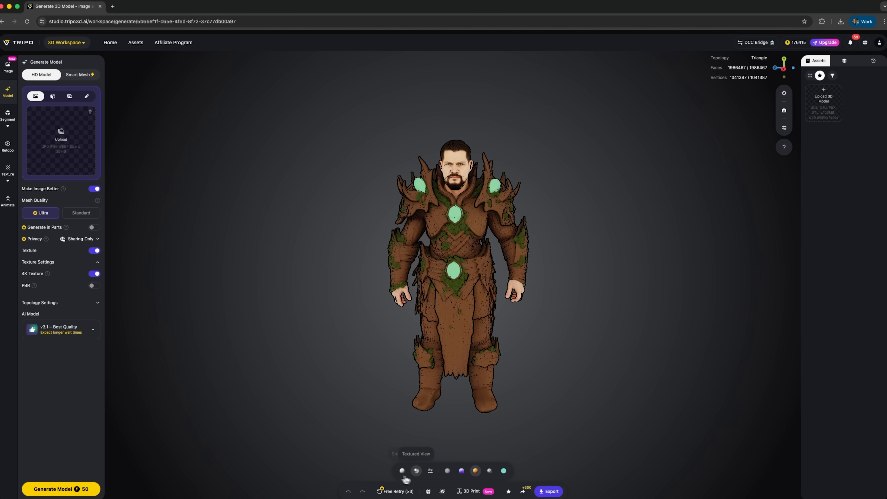
click(448, 471)
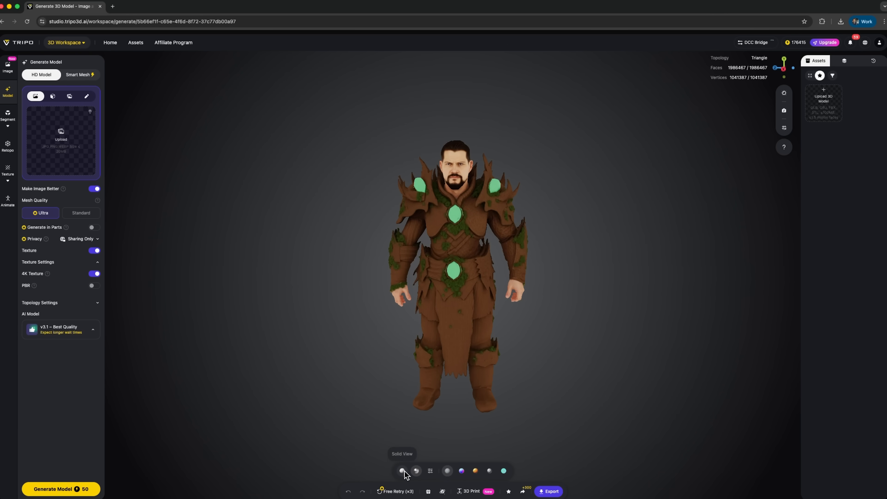
click(403, 472)
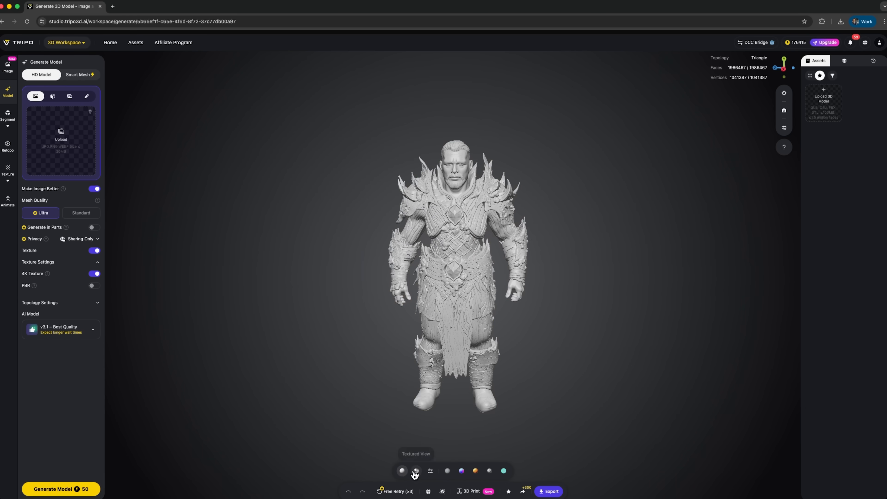
click(417, 472)
Step: Look over the Fill Parts and Retopo tools, and run Segmentation on the armored character
click(8, 115)
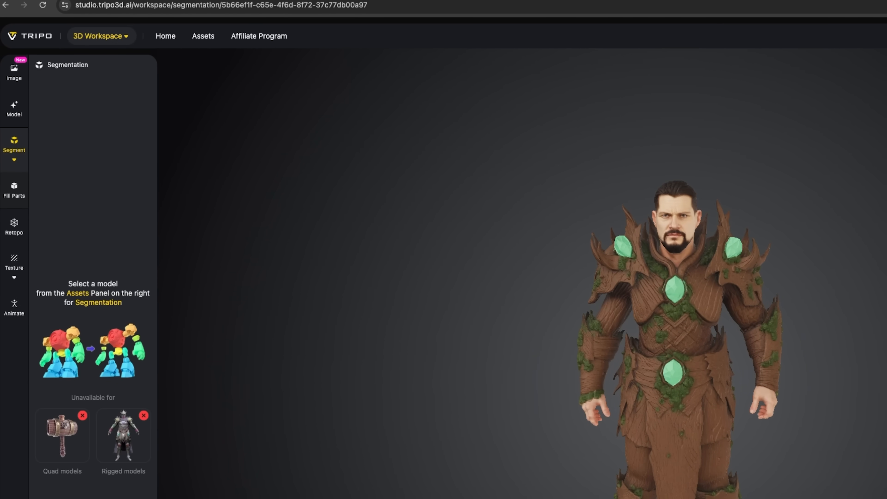
click(20, 198)
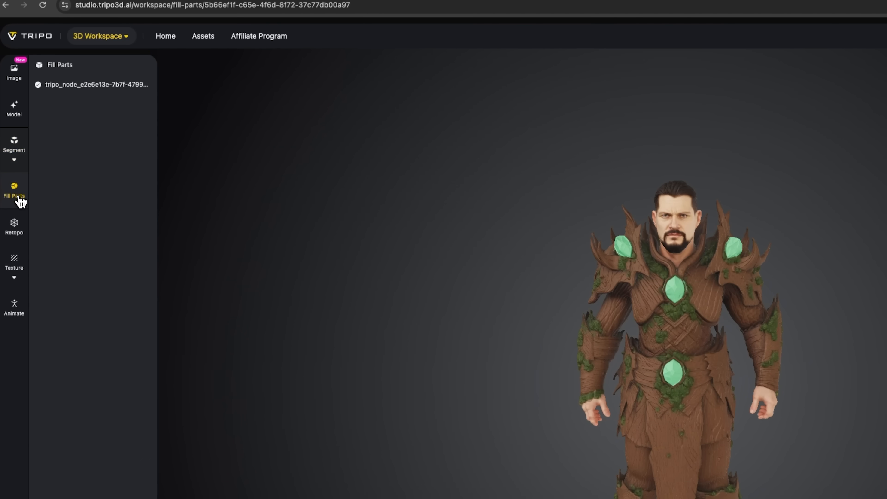
click(21, 231)
click(16, 235)
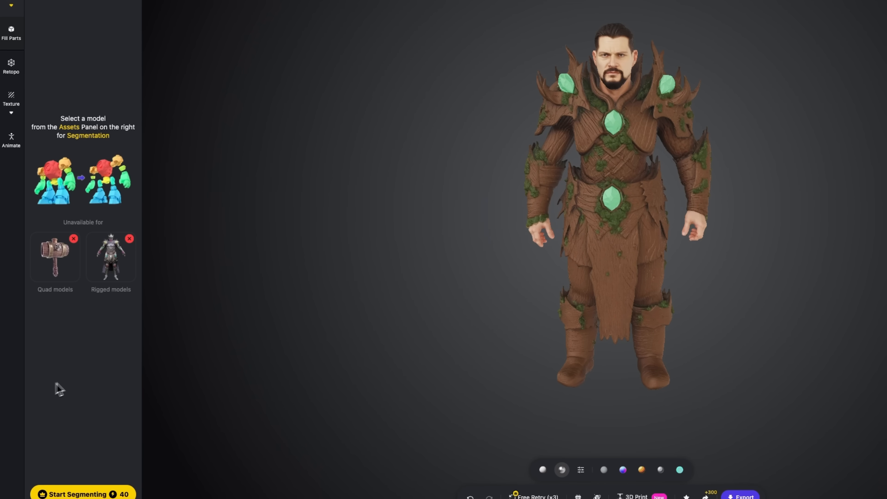
click(65, 494)
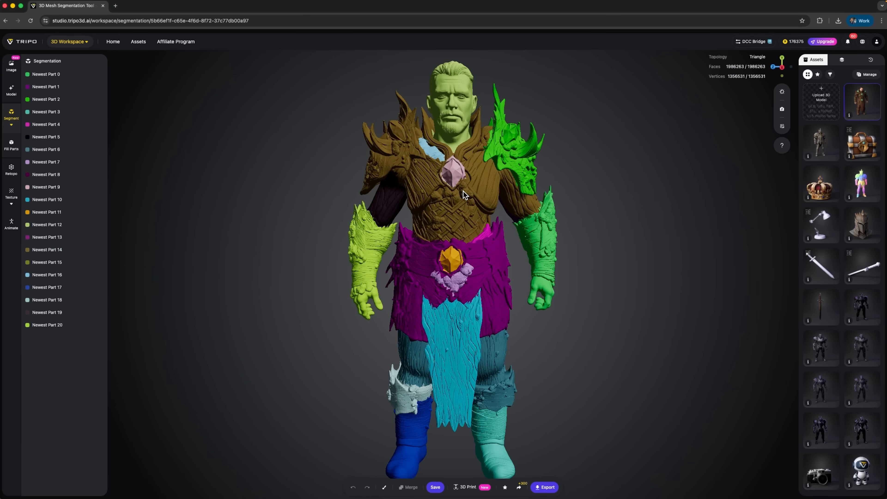
Step: Examine the segmented parts one by one: chest armor, spiked shoulder guard, waist skirt and thigh
click(467, 193)
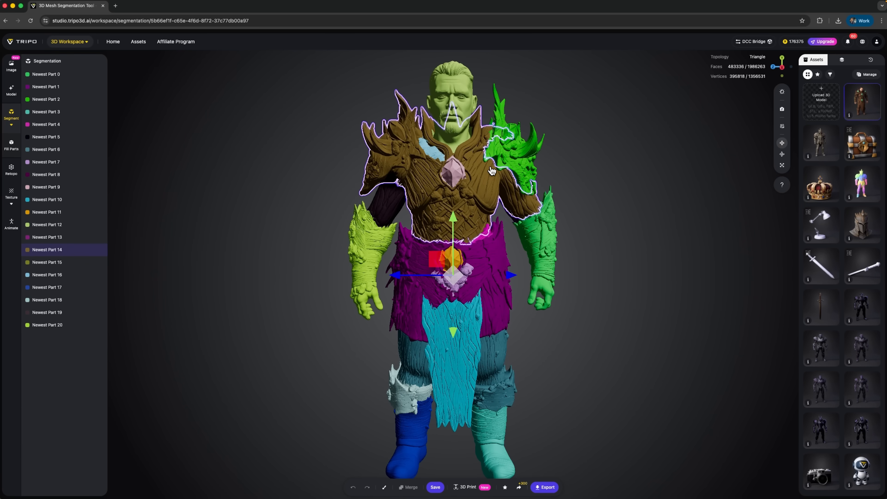
click(516, 157)
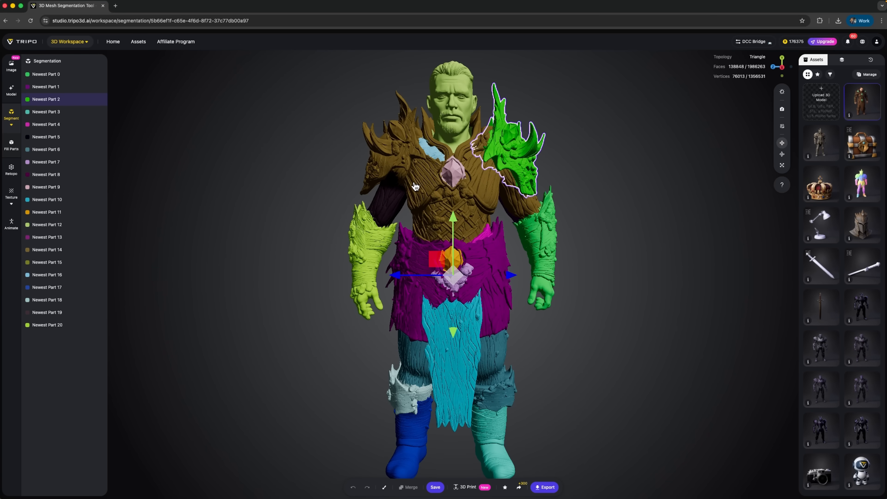
click(456, 179)
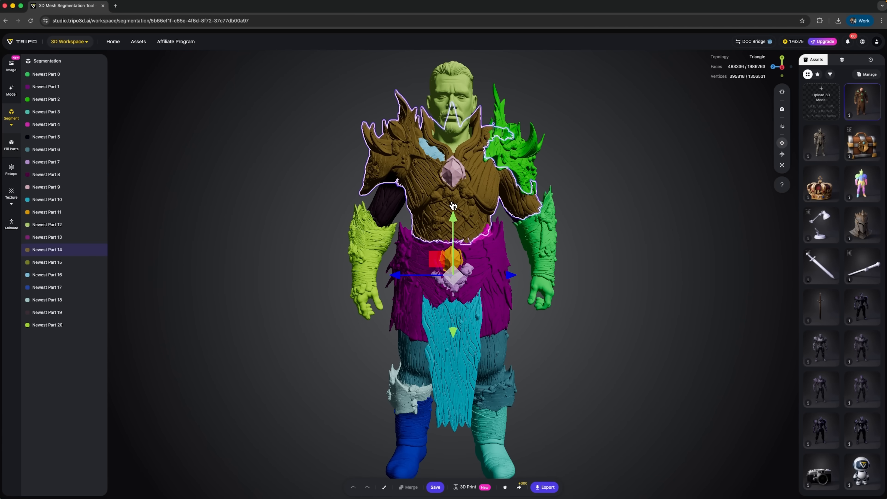
click(483, 267)
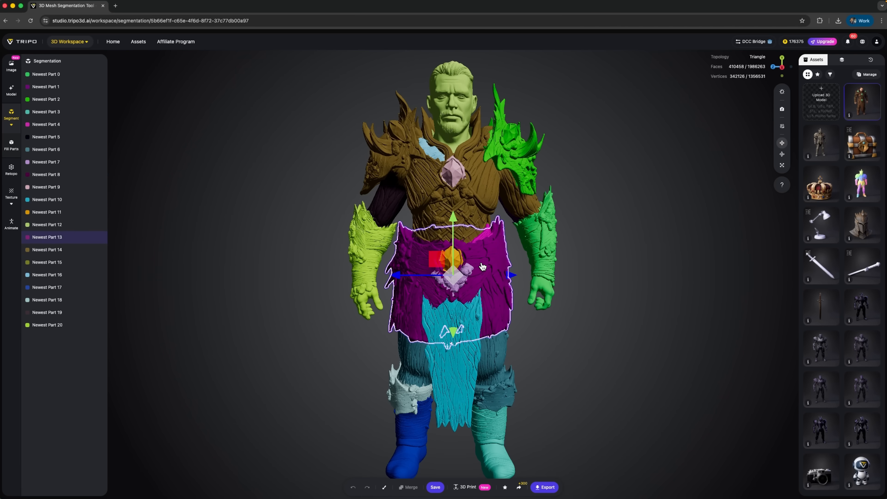
click(503, 357)
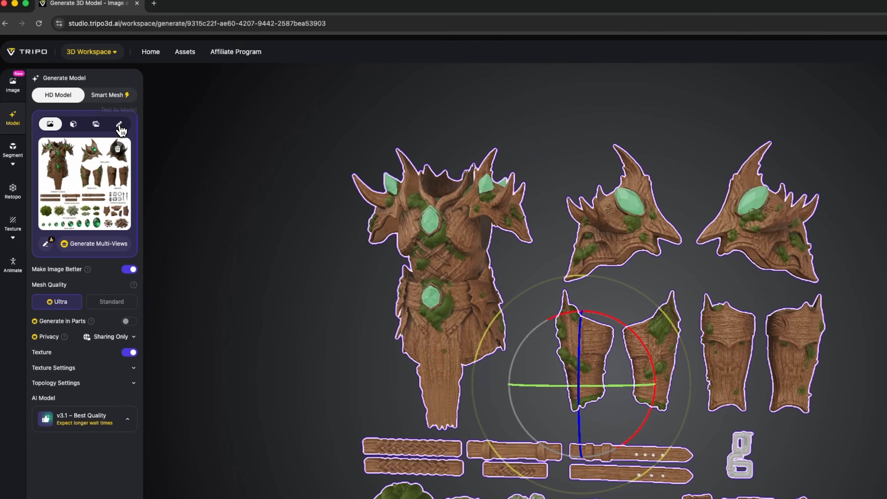
Step: Generate a textured HD model of a wooden forest guardian from a pasted text description, using Ultra mesh quality and the v3.1 AI model
click(119, 125)
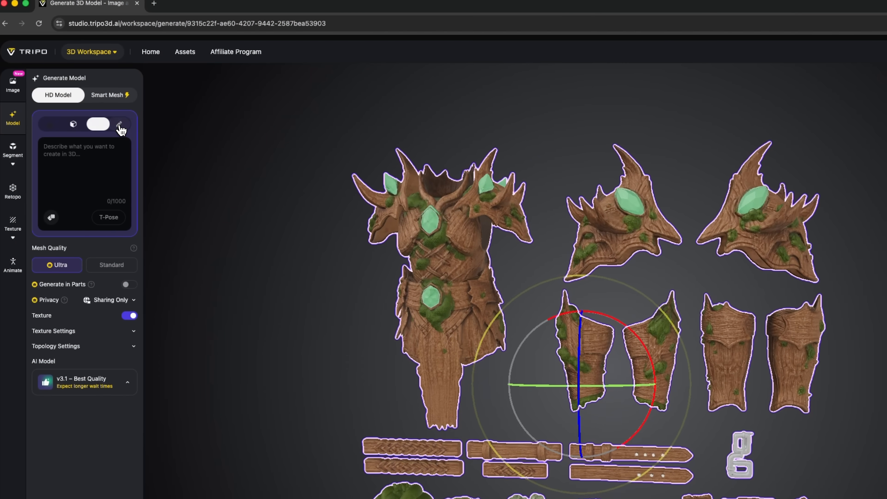
click(74, 166)
key(super+v)
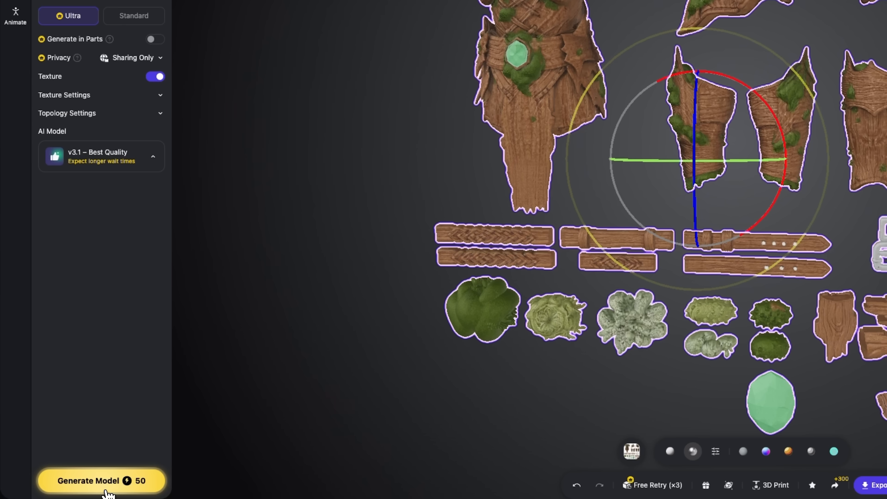
click(106, 493)
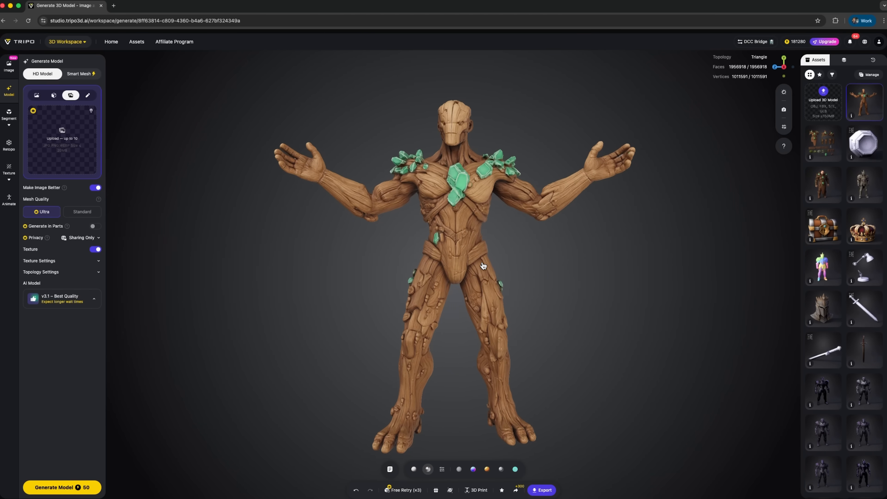
Step: Rig the wooden guardian as a humanoid for animation and play its box_01 and afraid motions
click(10, 200)
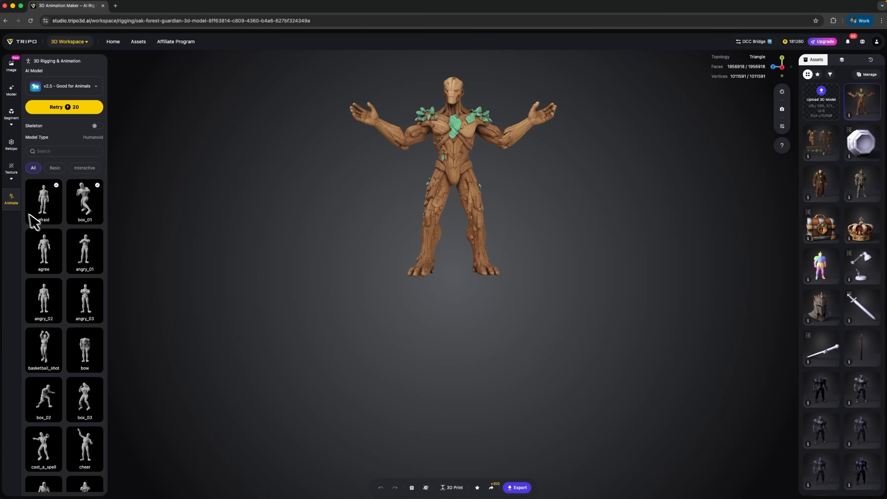
click(81, 206)
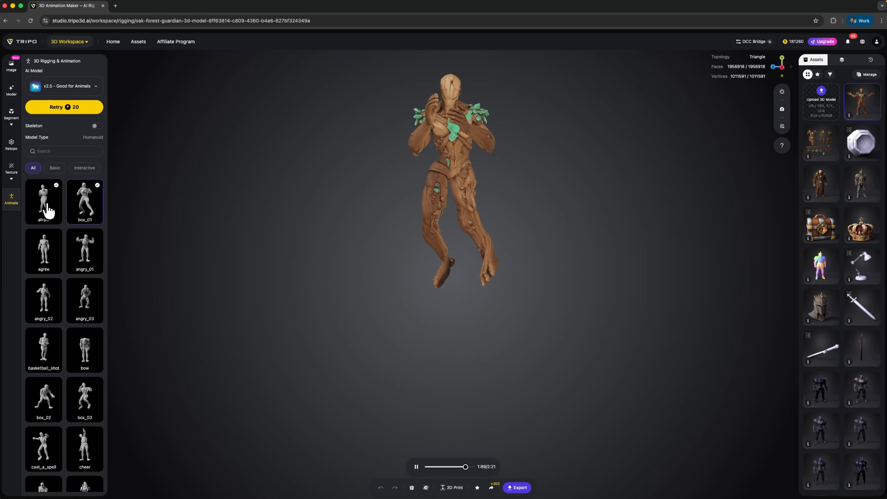
click(39, 206)
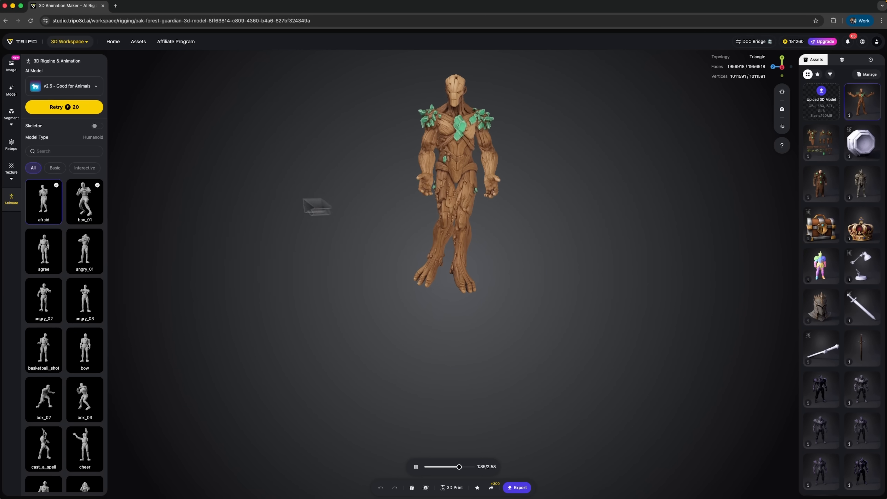
click(87, 205)
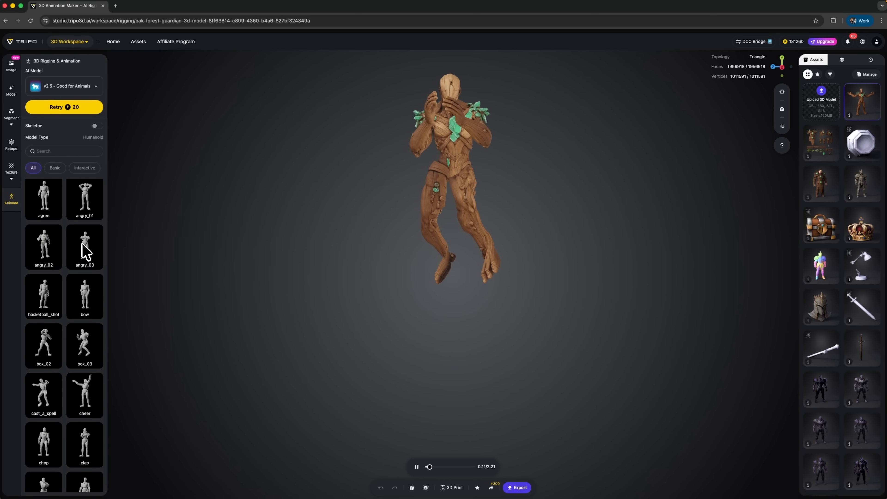
Step: Browse the animation library down to the dance and defeat presets, and return to the afraid motion
scroll(83, 250, down, 5)
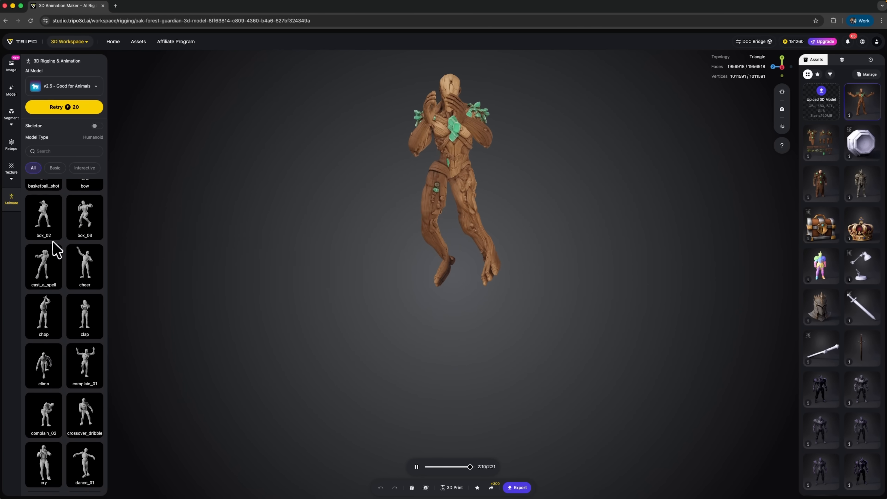
scroll(59, 244, down, 2)
scroll(59, 245, down, 6)
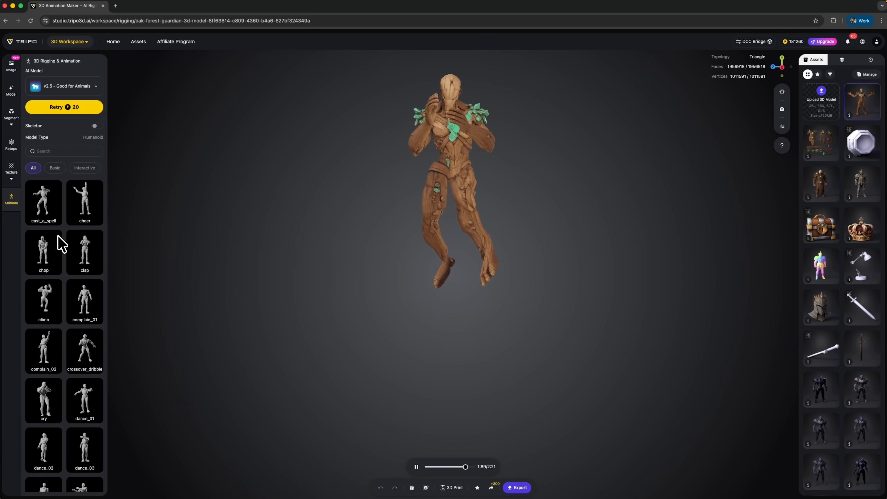
scroll(69, 280, down, 3)
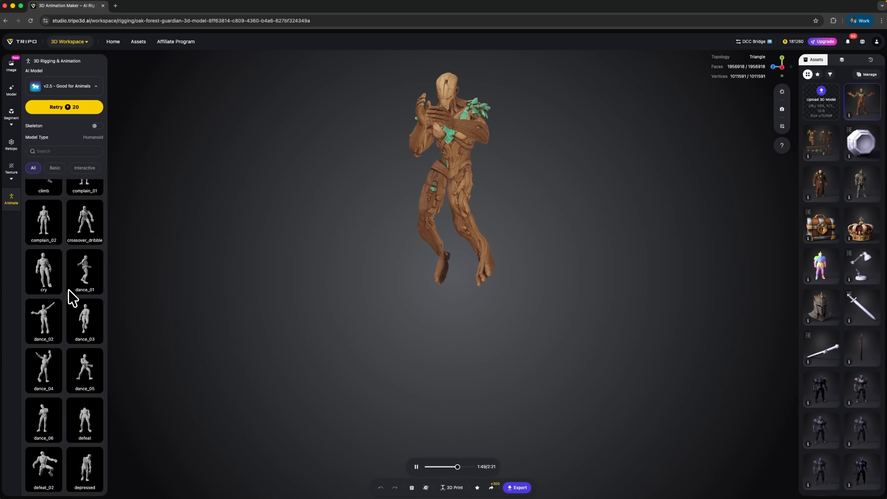
scroll(85, 238, up, 12)
scroll(86, 239, up, 8)
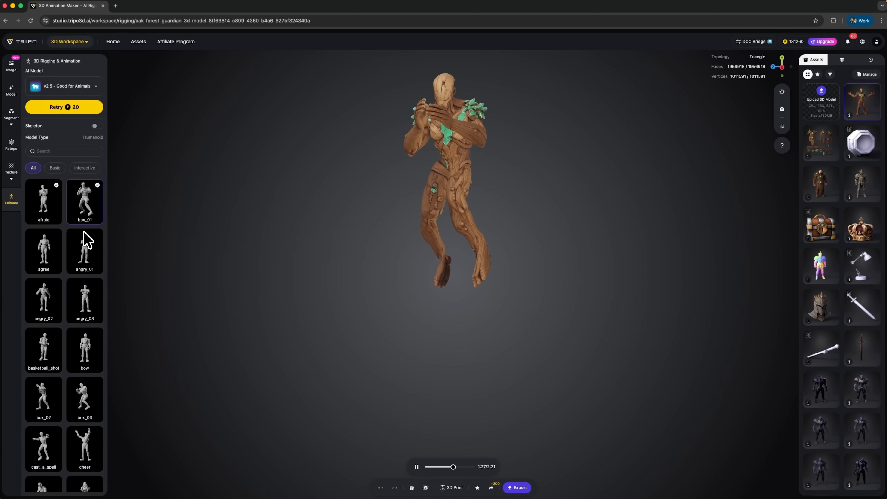
click(41, 210)
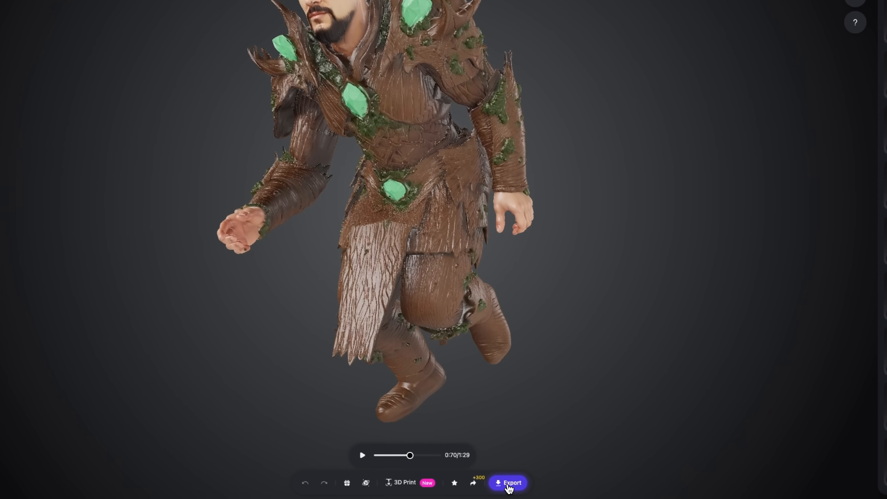
Step: Review the running armored character's GLB export settings with 4k textures and open its 3D Print option
click(514, 487)
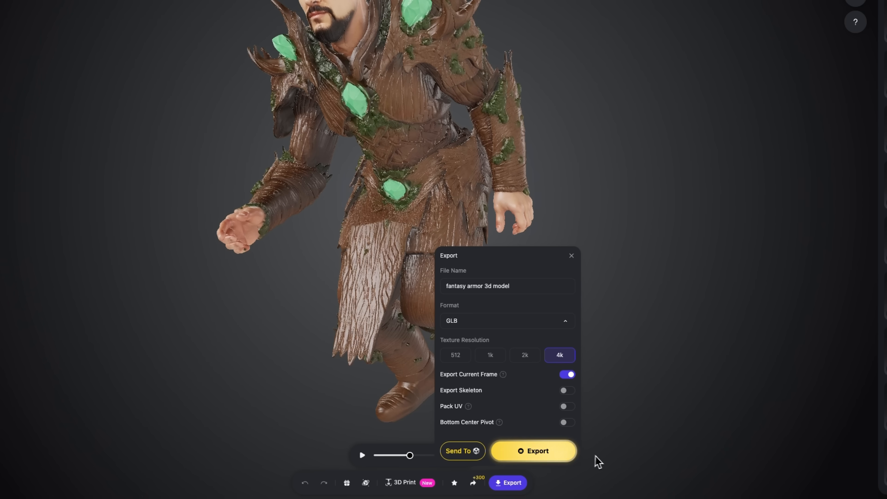
click(405, 484)
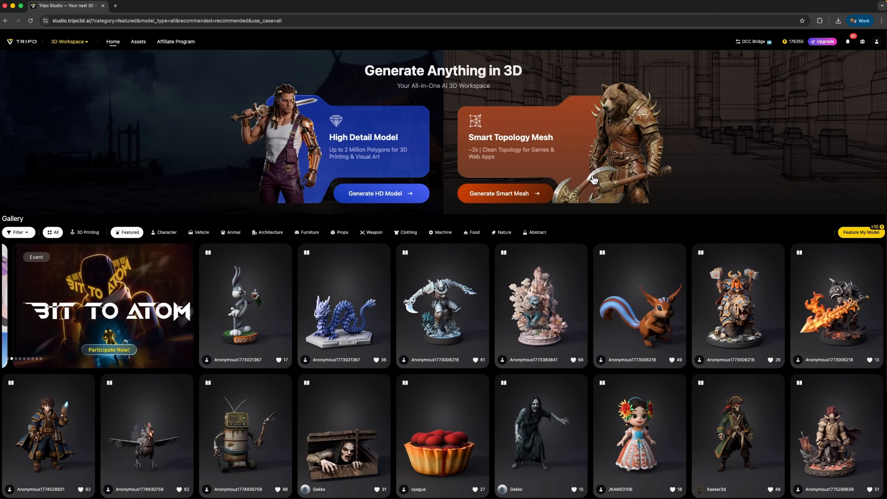
Step: Generate a triangle Smart Mesh at 5000 polycount from the pasted prompt for a hexagonal sci-fi power cell battery with a glowing blue core
click(538, 194)
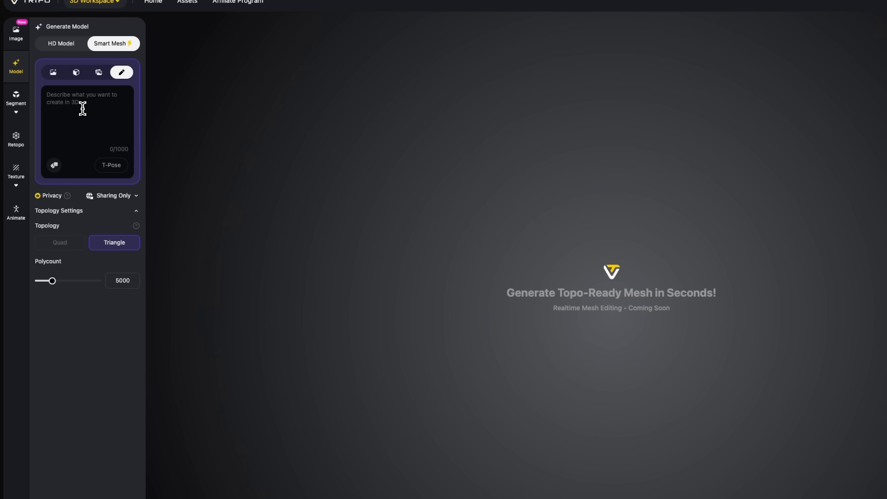
text(Sci-fi power cell battery, hexagonal shape, glowing blue core, weathered metallic texture, industrial design, game-ready low-poly asset)
scroll(82, 109, up, 1)
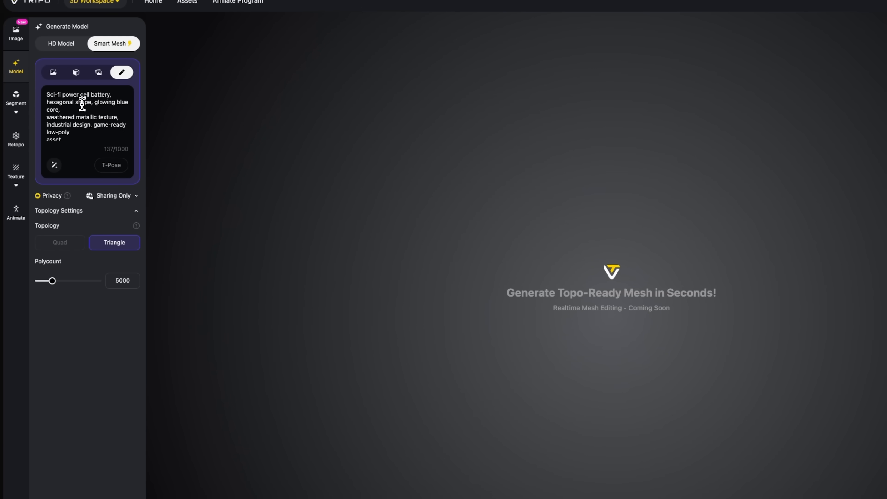
mouse_move(114, 49)
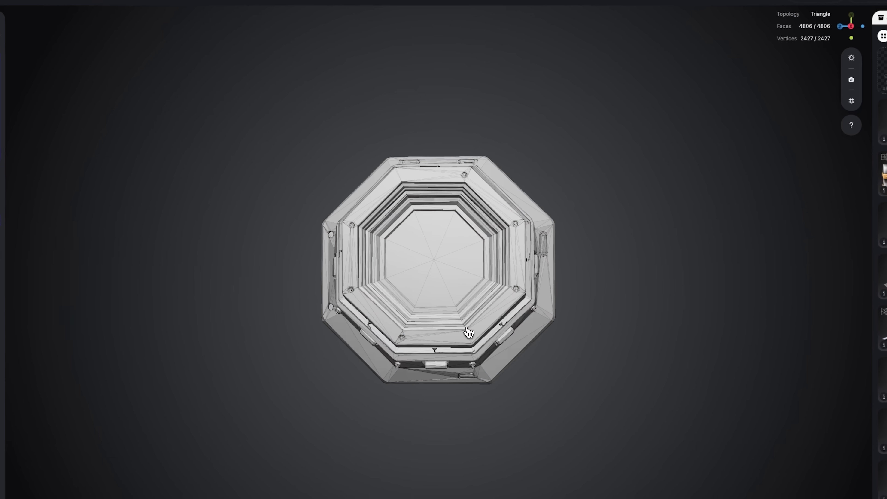
Step: Inspect the triangle wireframe of the power cell battery mesh from its open end and its sides
drag(471, 293, 476, 370)
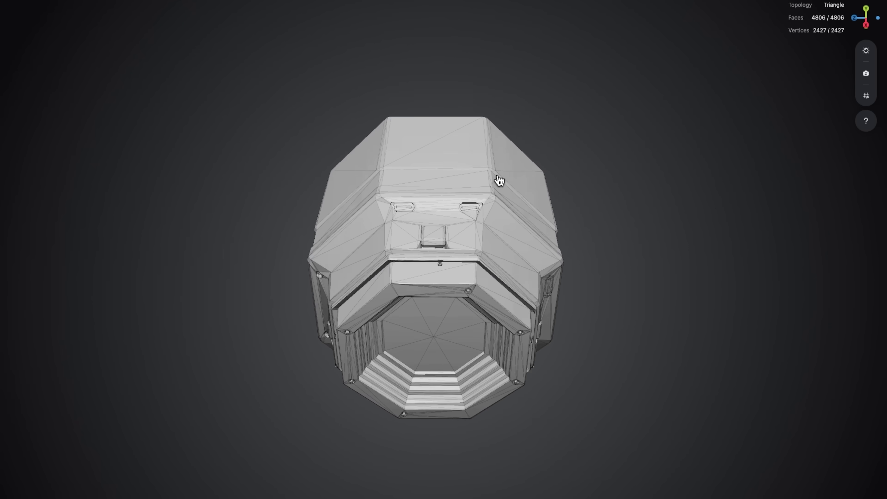
drag(500, 180, 381, 163)
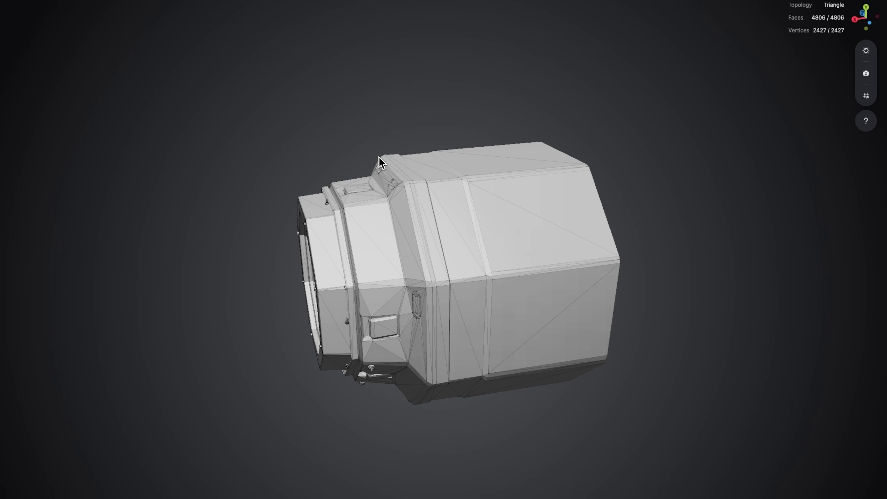
drag(502, 280, 455, 342)
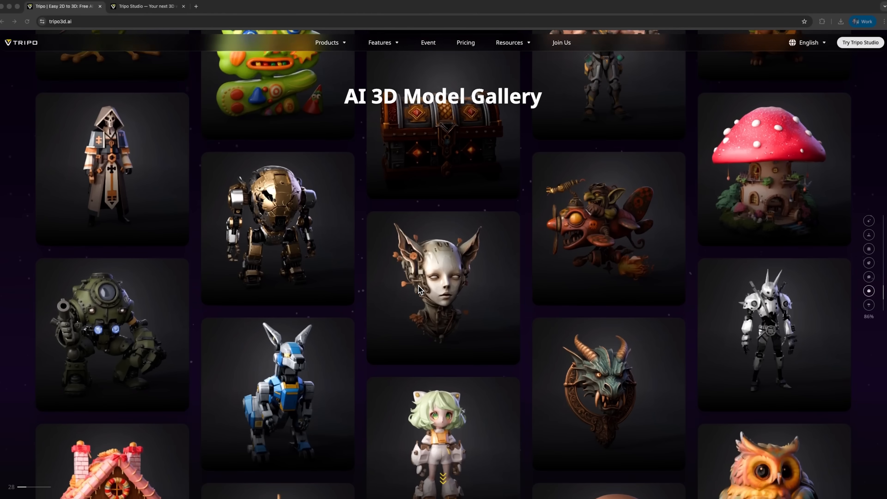
Step: Browse the AI 3D Model Gallery on the Tripo homepage
scroll(419, 289, down, 5)
scroll(419, 289, down, 5)
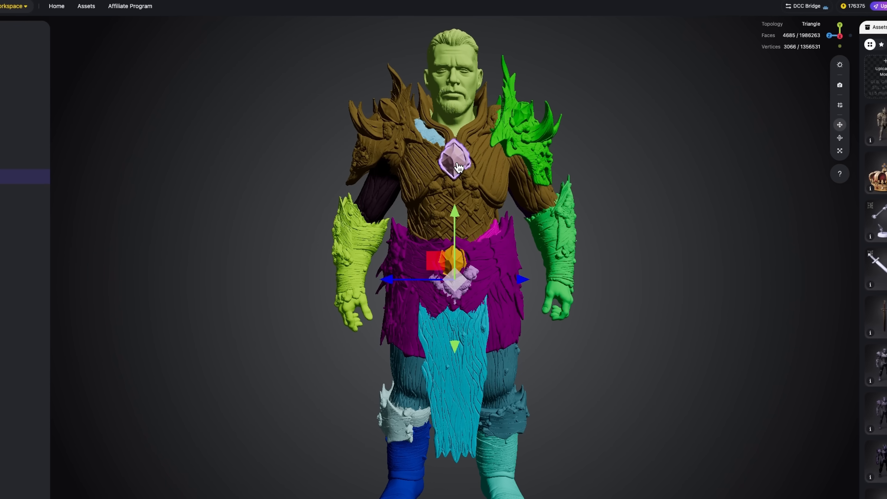
Step: Select the segmented guardian's torso and waist armor parts, and view the textured guardian's run animation from another angle
click(456, 196)
click(482, 254)
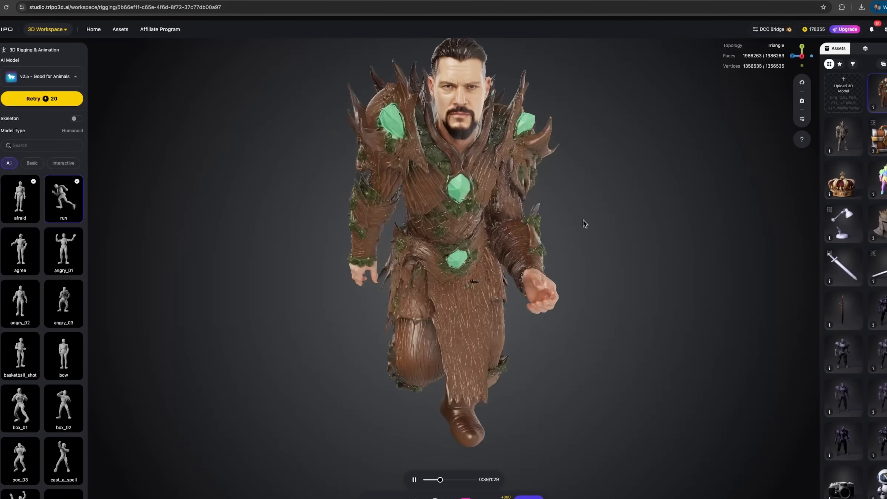
drag(580, 216, 499, 224)
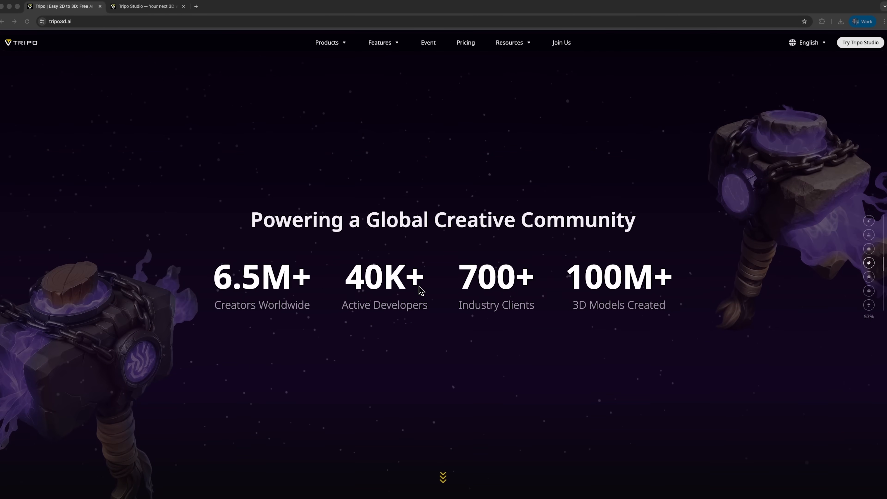
Step: Go through the Tripo homepage from the global creative community section to the Feedback section
scroll(421, 290, down, 3)
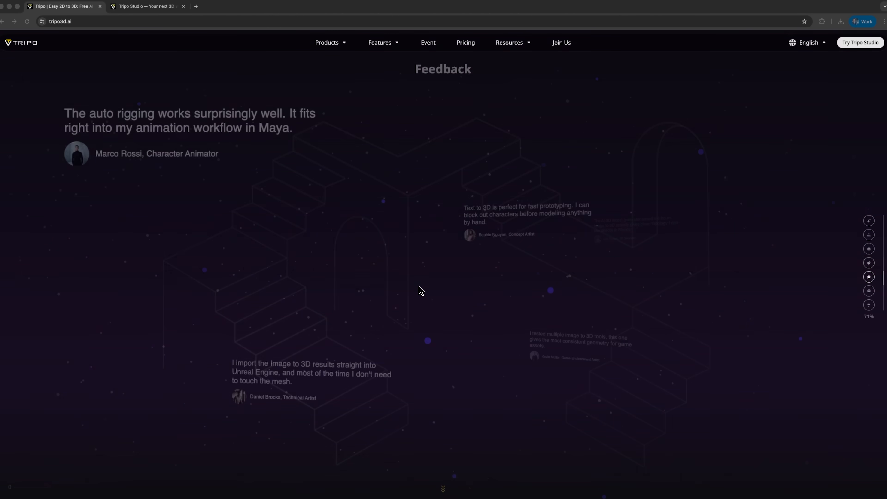